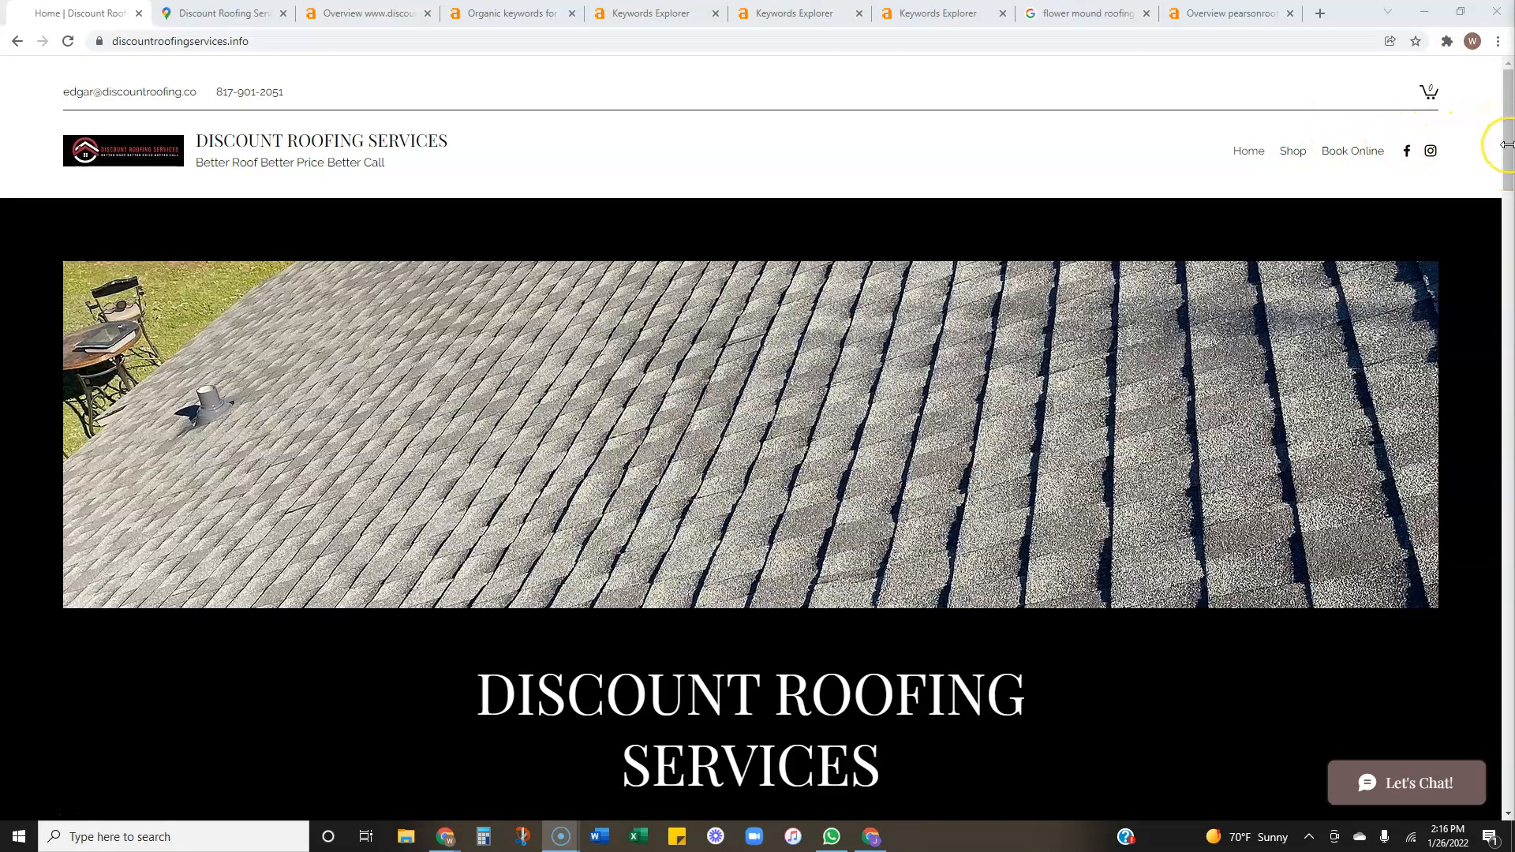
# Step: Look through the Discount Roofing Services homepage, from the Who We Are and service sections to the quote form
pyautogui.moveTo(1507, 147); pyautogui.dragTo(1508, 340)
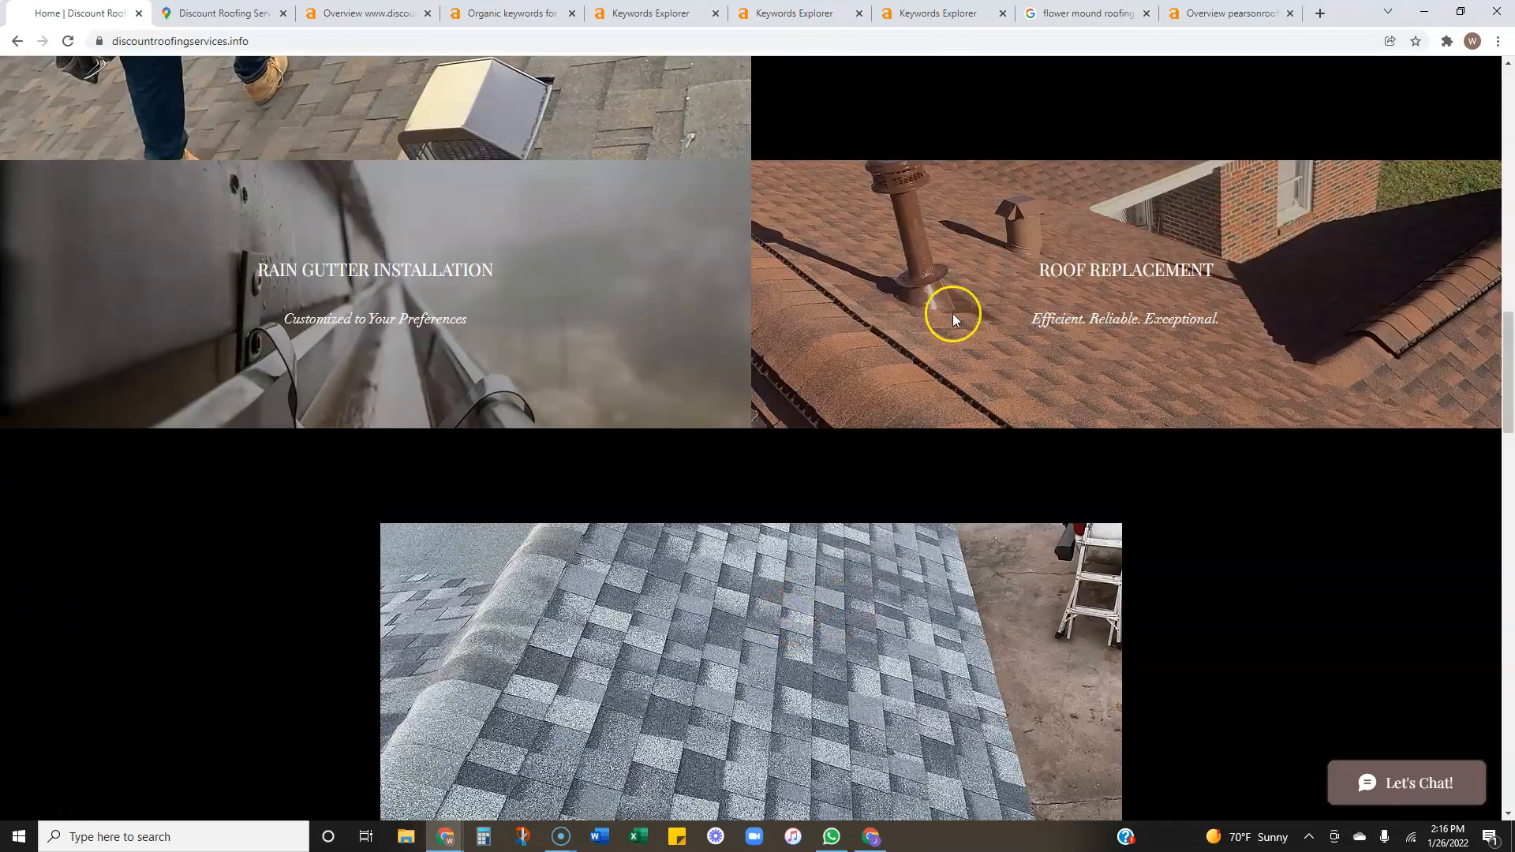
pyautogui.scroll(1, 712, 350)
pyautogui.scroll(3, 608, 314)
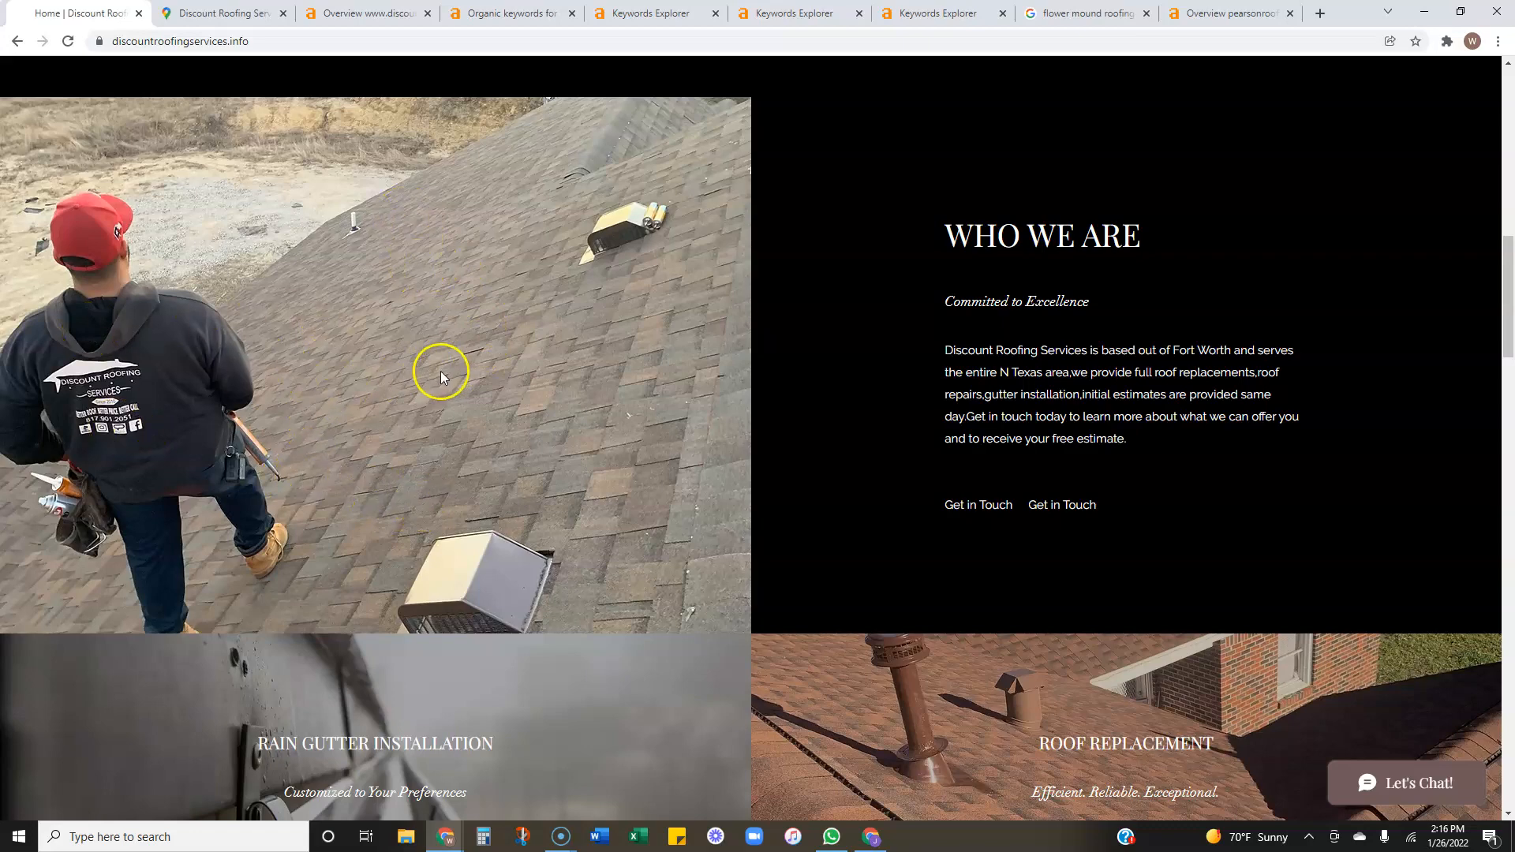
pyautogui.scroll(-8, 1002, 584)
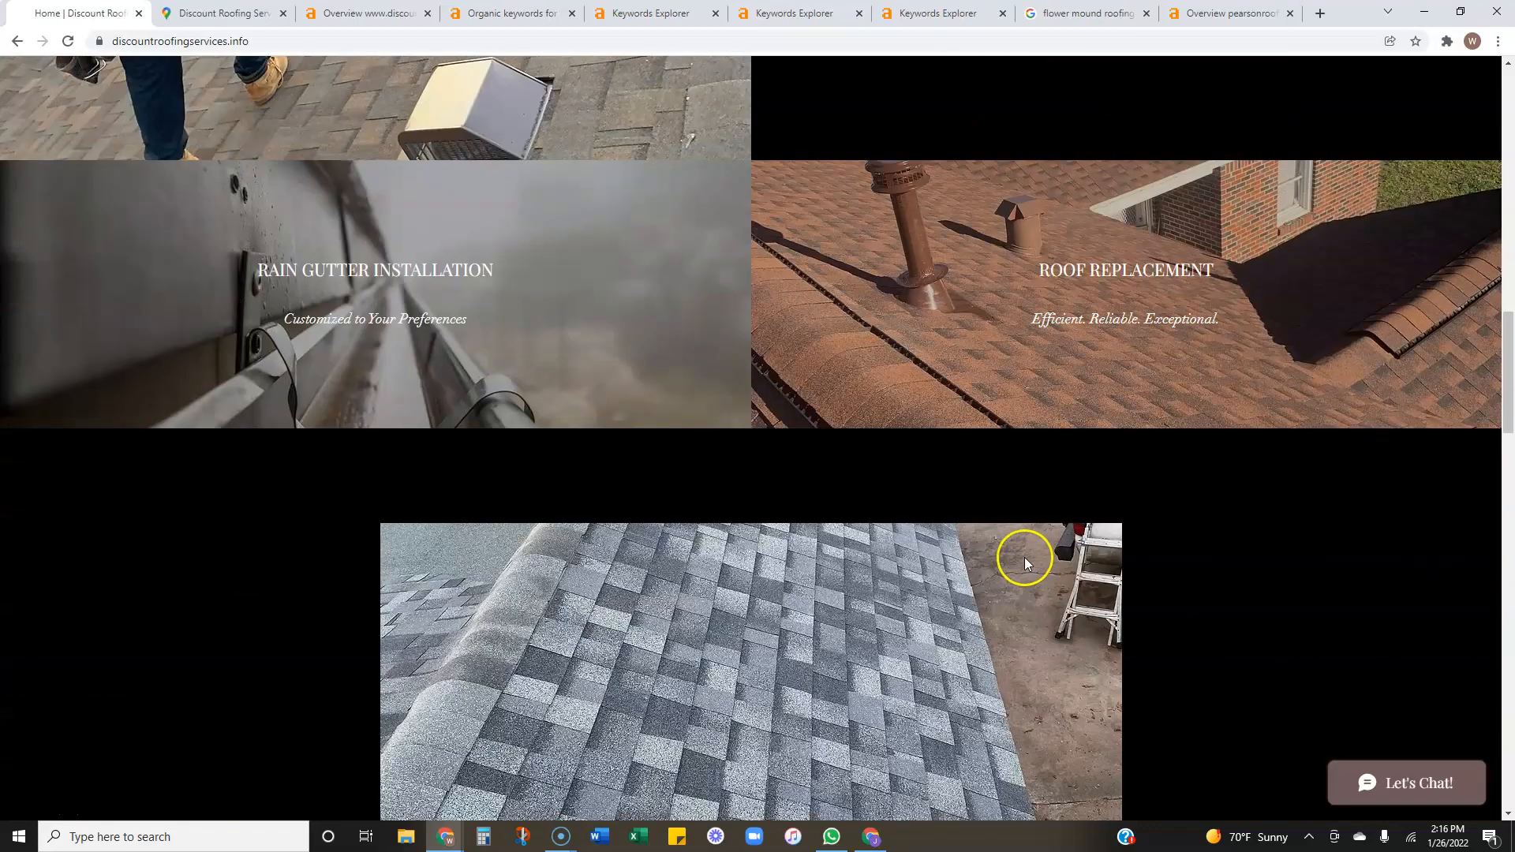
pyautogui.scroll(-3, 948, 522)
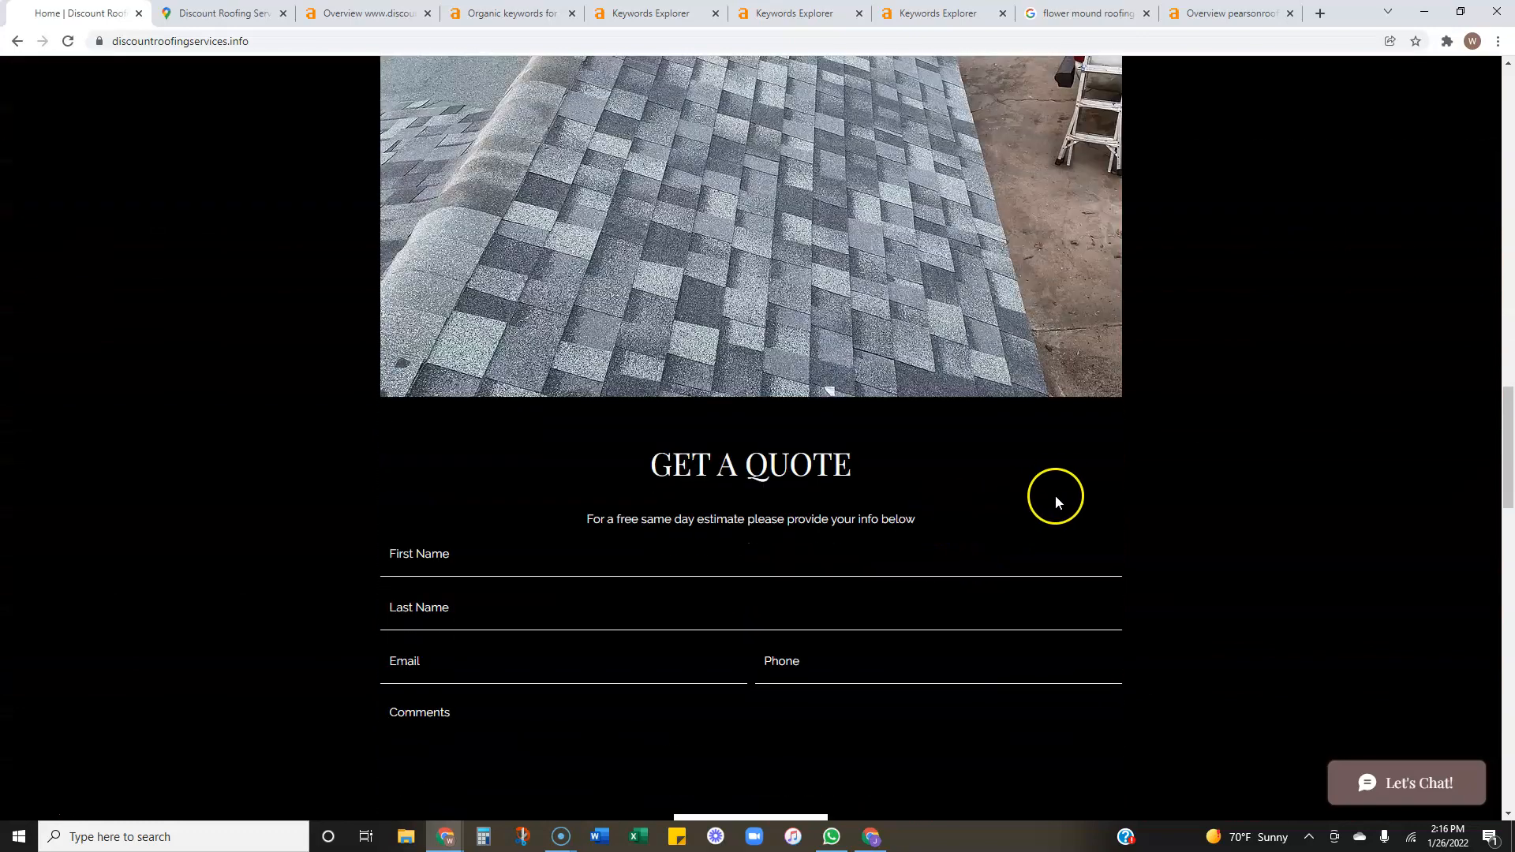
# Step: Read the homepage's tagline and introductory paragraph and return to the page header
pyautogui.scroll(11, 1054, 495)
pyautogui.scroll(5, 1052, 477)
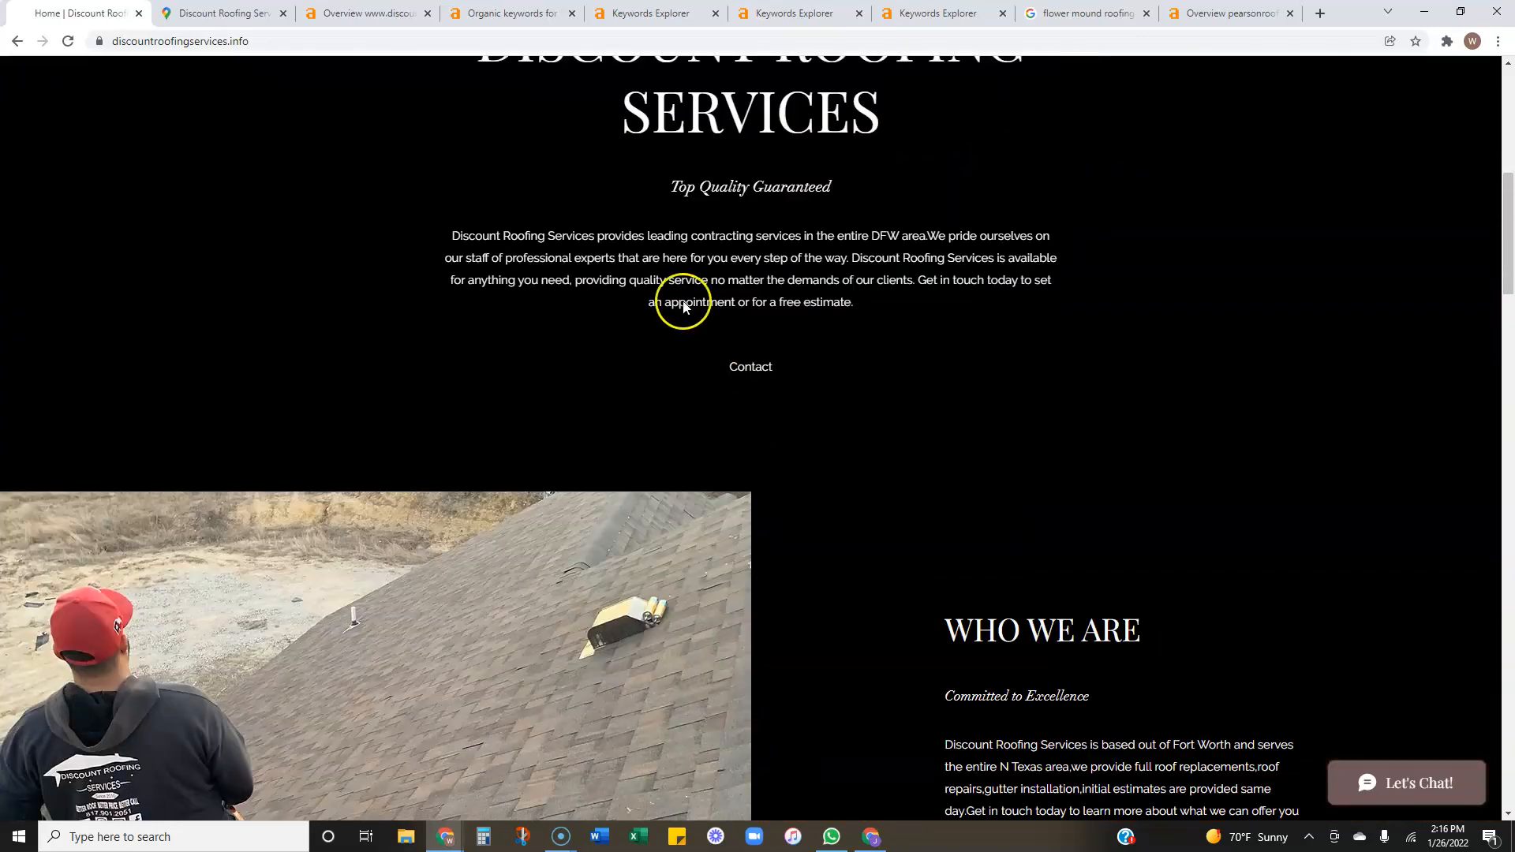
pyautogui.moveTo(667, 186); pyautogui.dragTo(887, 318)
pyautogui.click(997, 284)
pyautogui.scroll(6, 1089, 316)
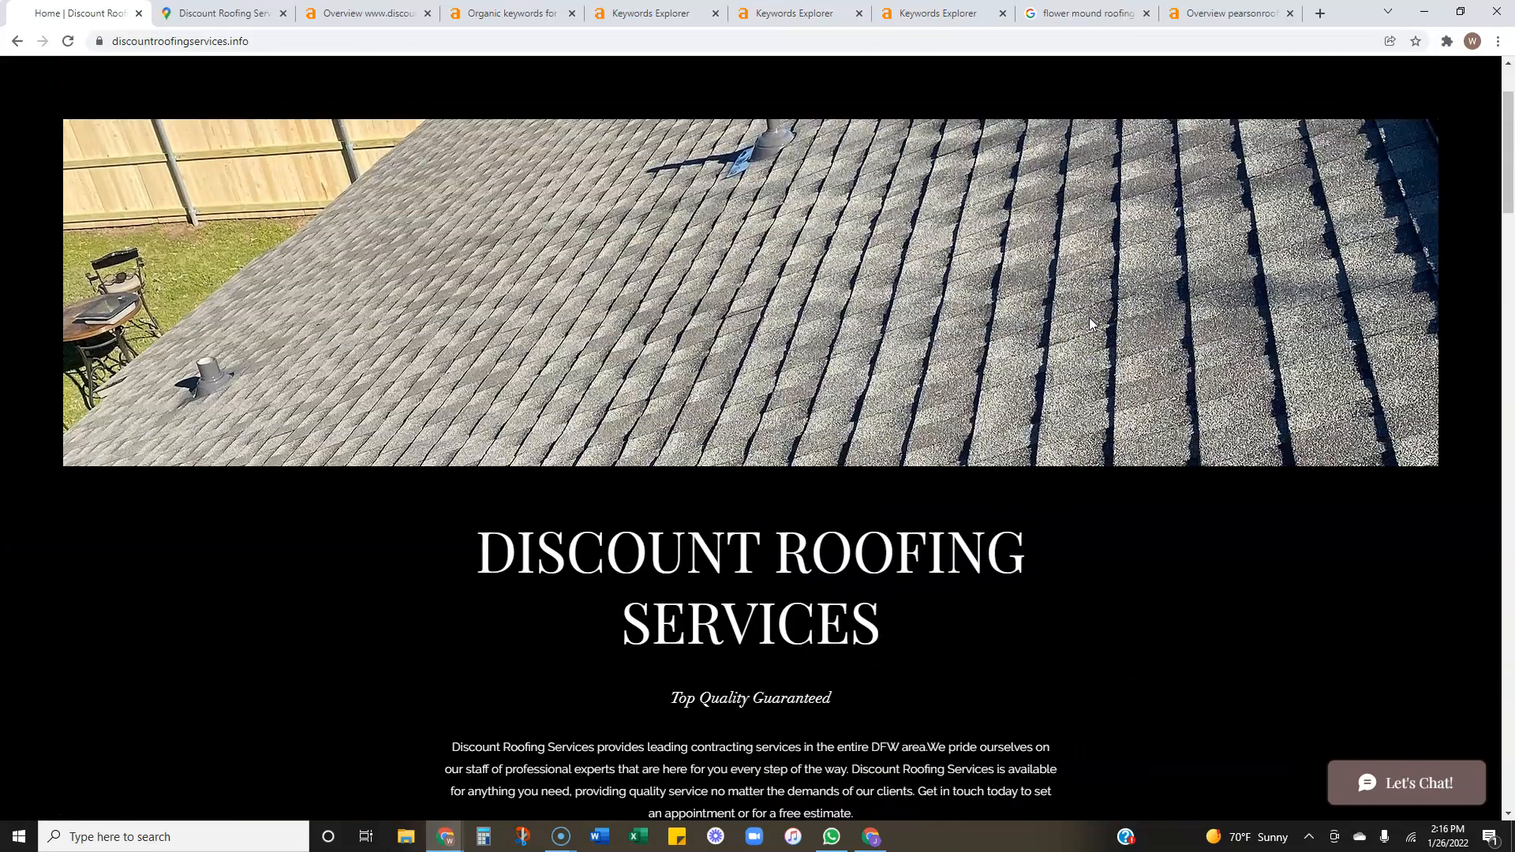
pyautogui.scroll(2, 1089, 319)
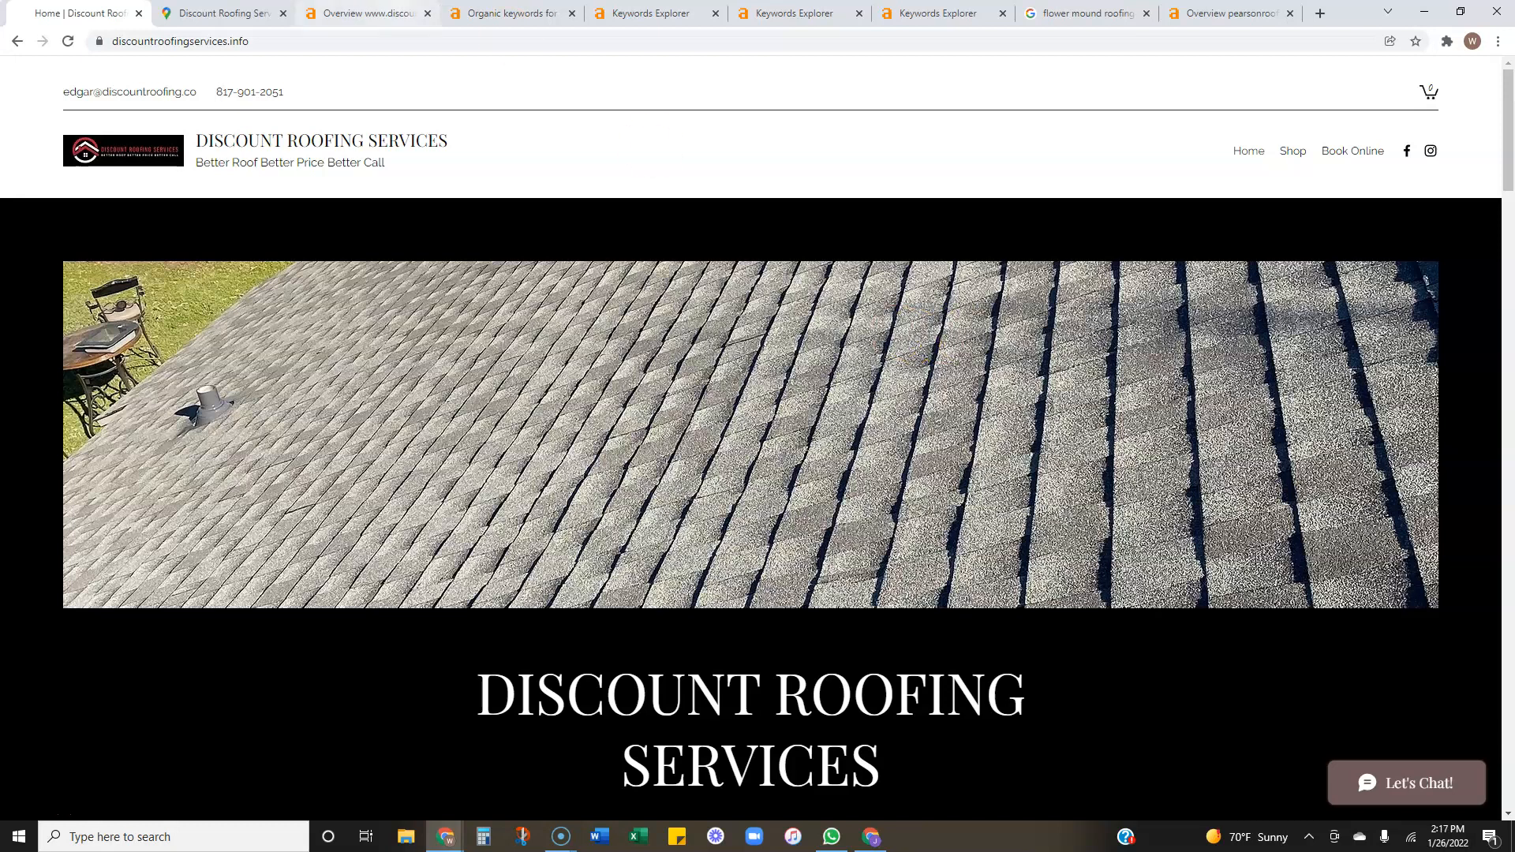
# Step: Switch to Ahrefs and check the roofing site's overview metrics, including the volumes and positions of its organic keywords
pyautogui.click(384, 13)
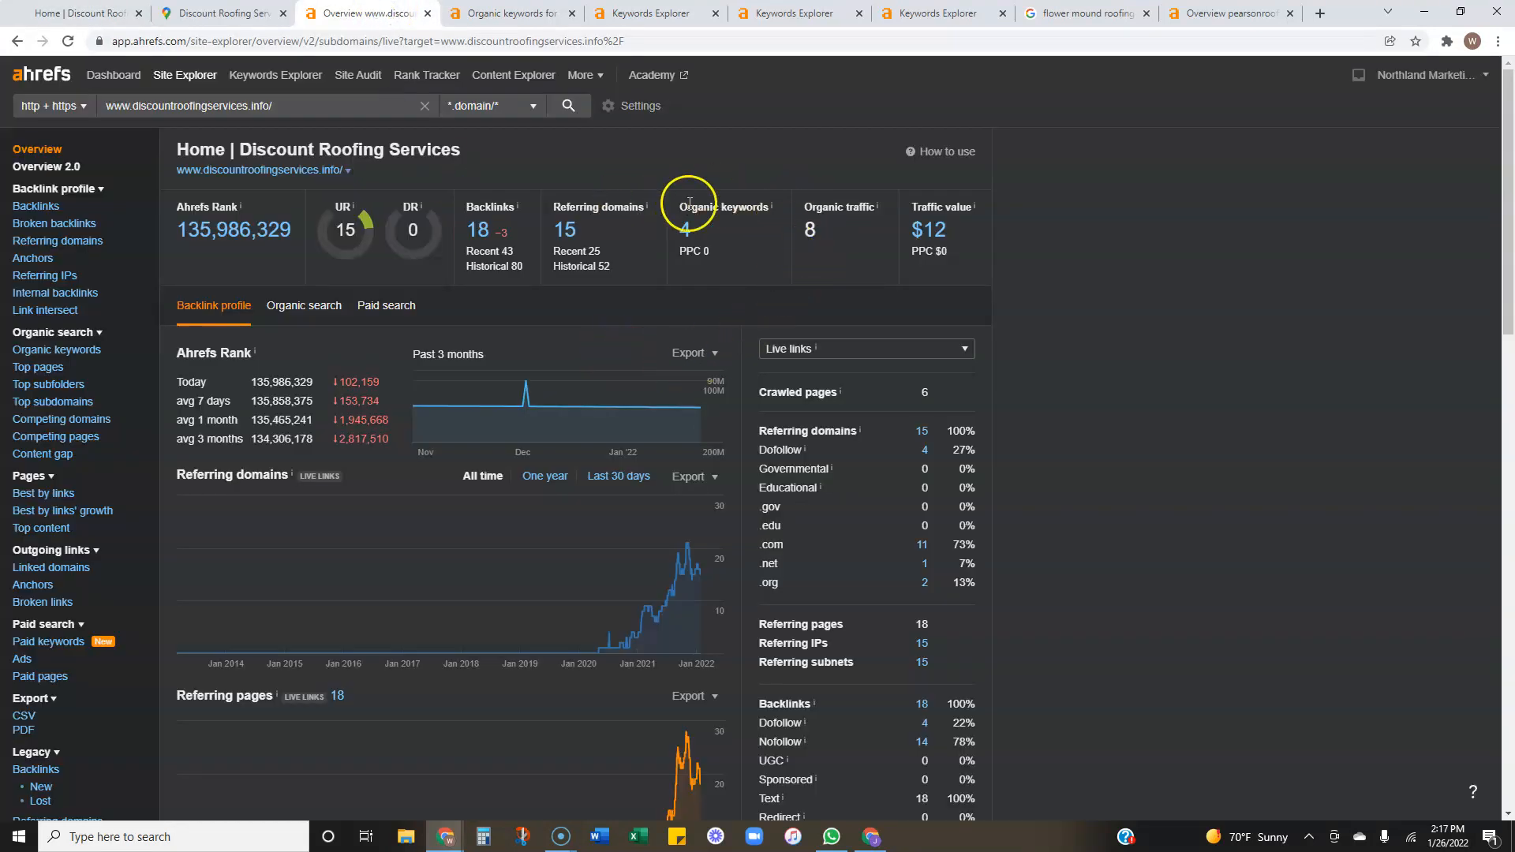
pyautogui.click(513, 13)
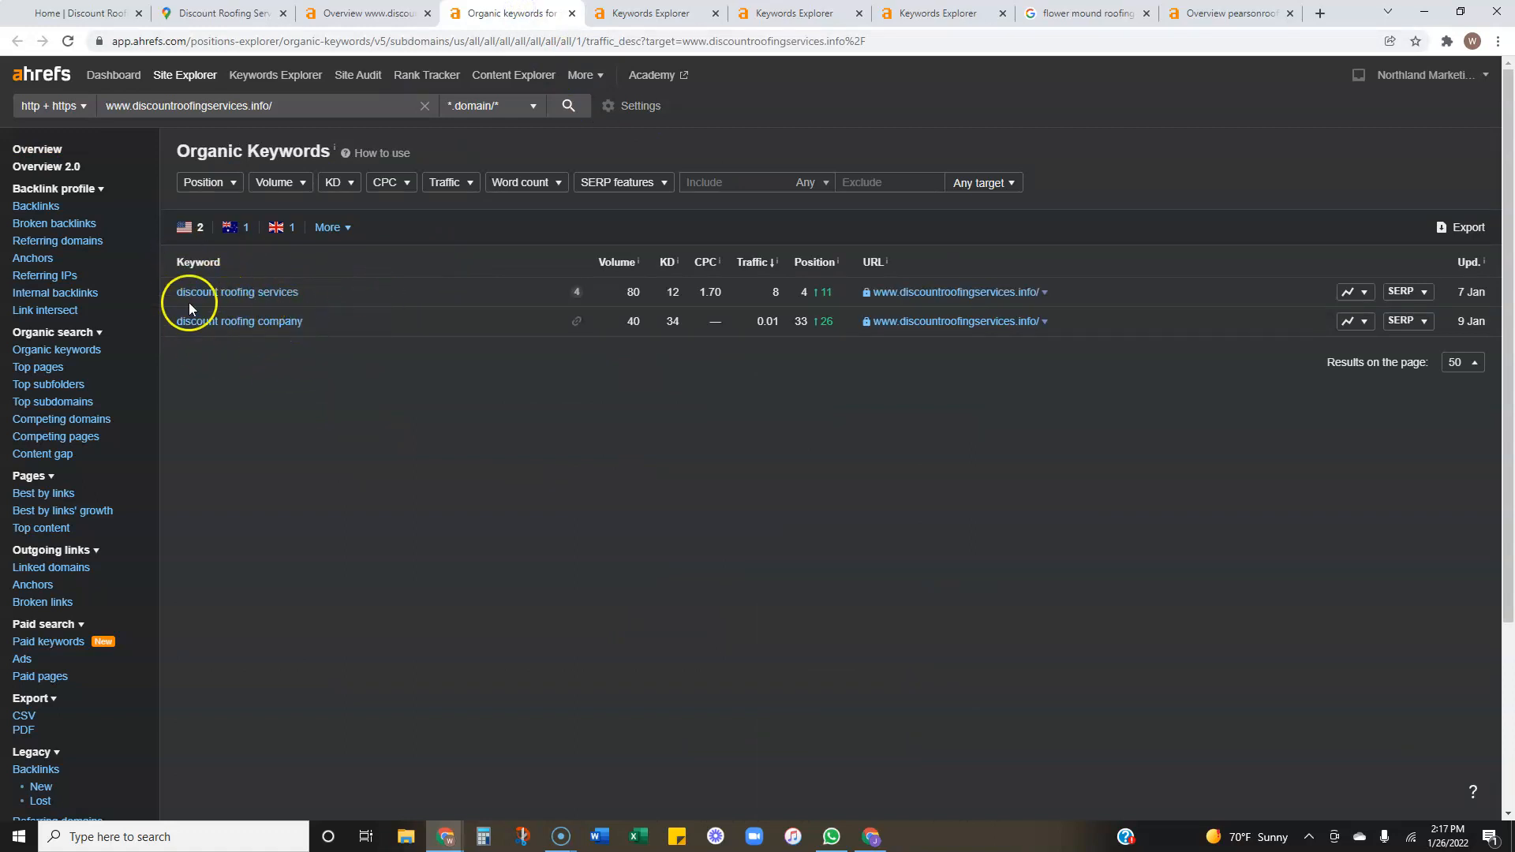
pyautogui.click(634, 313)
pyautogui.moveTo(634, 313); pyautogui.dragTo(647, 391)
pyautogui.click(547, 381)
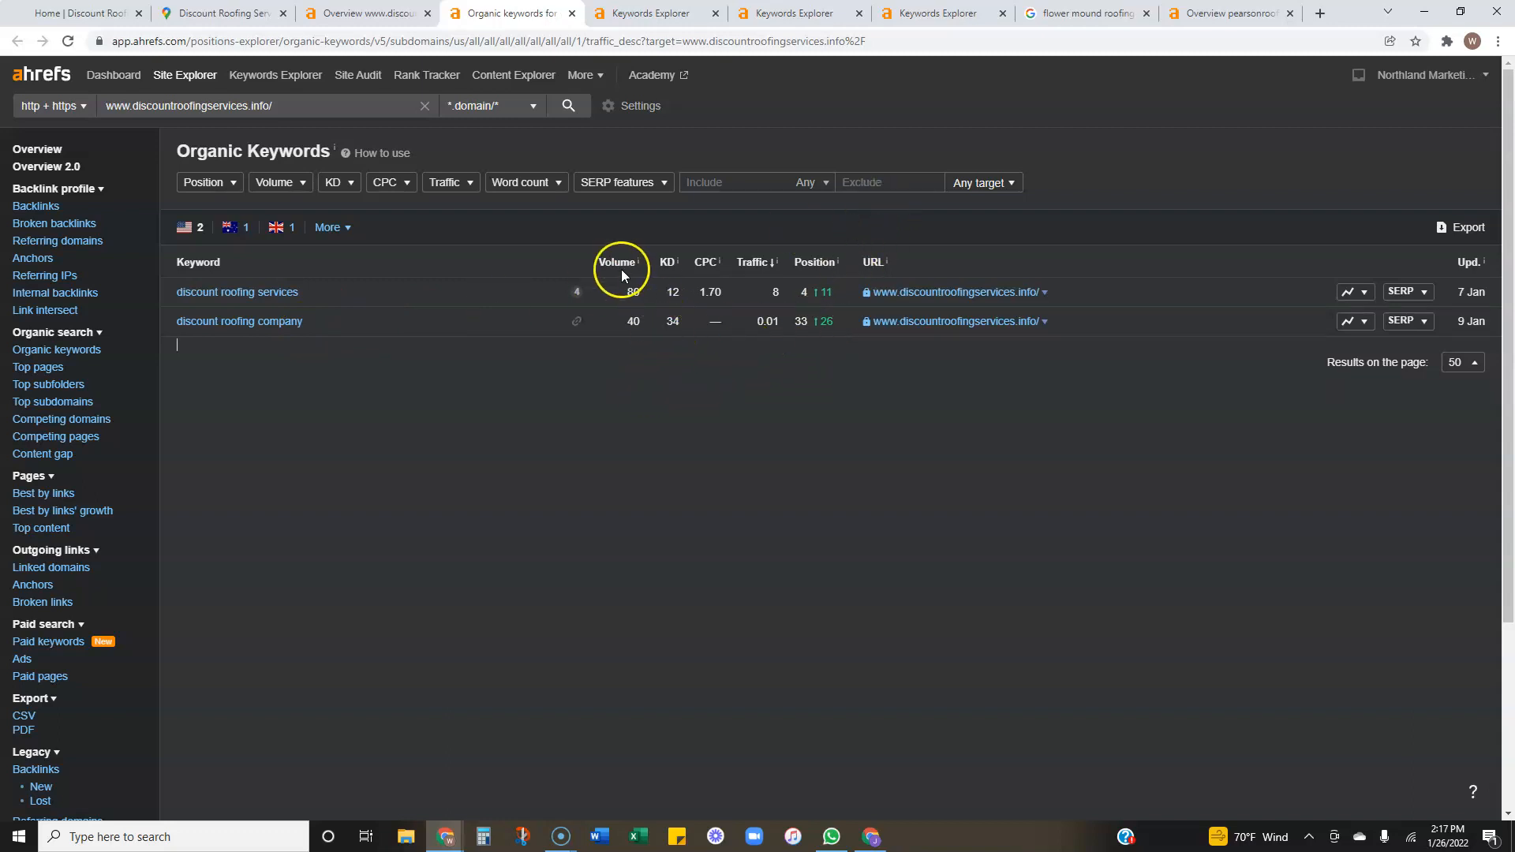
pyautogui.moveTo(623, 287); pyautogui.dragTo(642, 314)
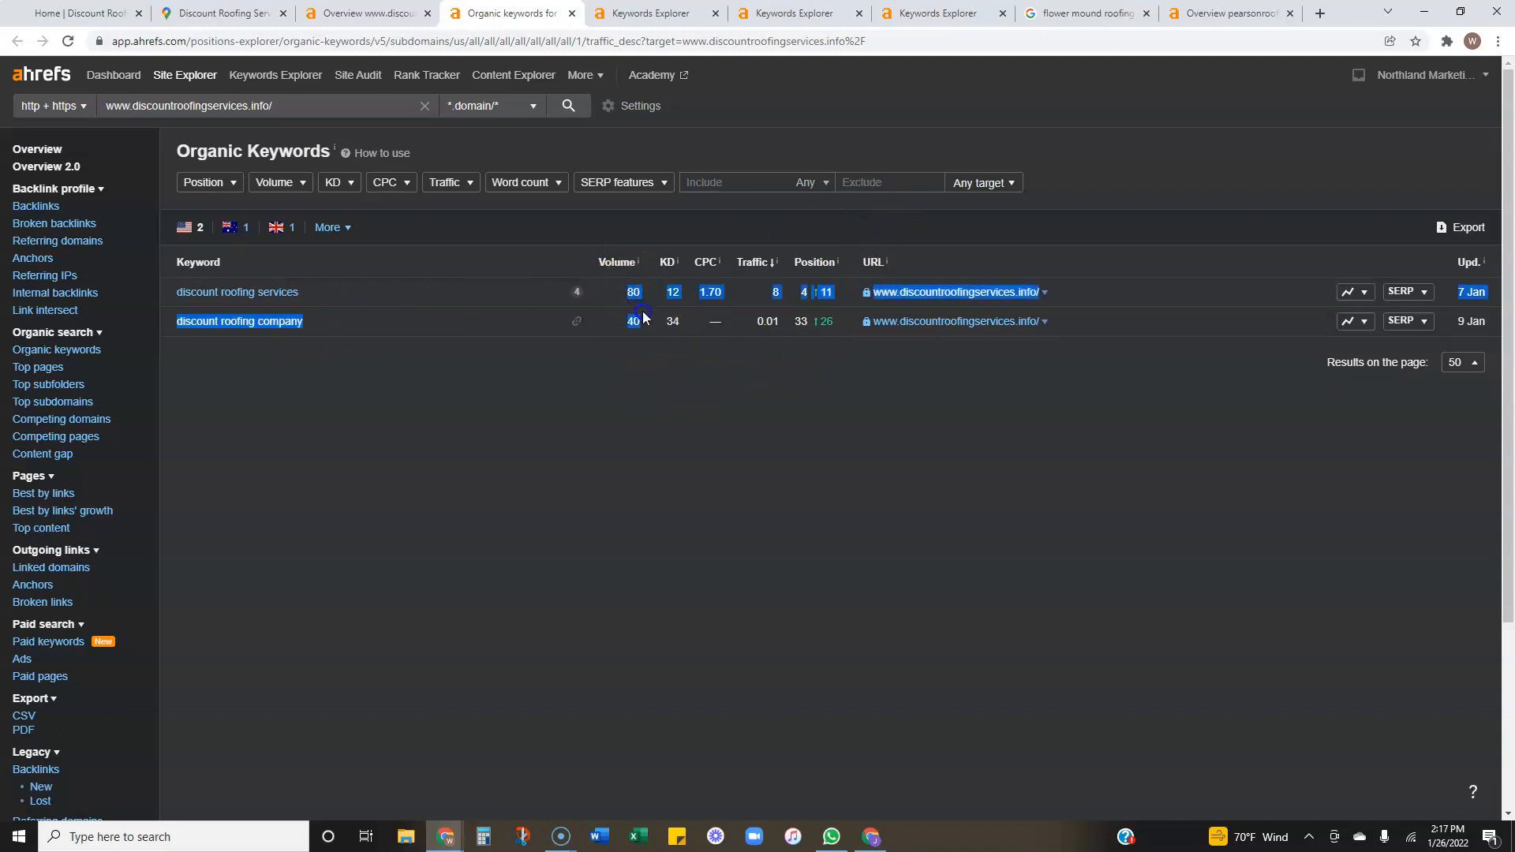
pyautogui.click(640, 371)
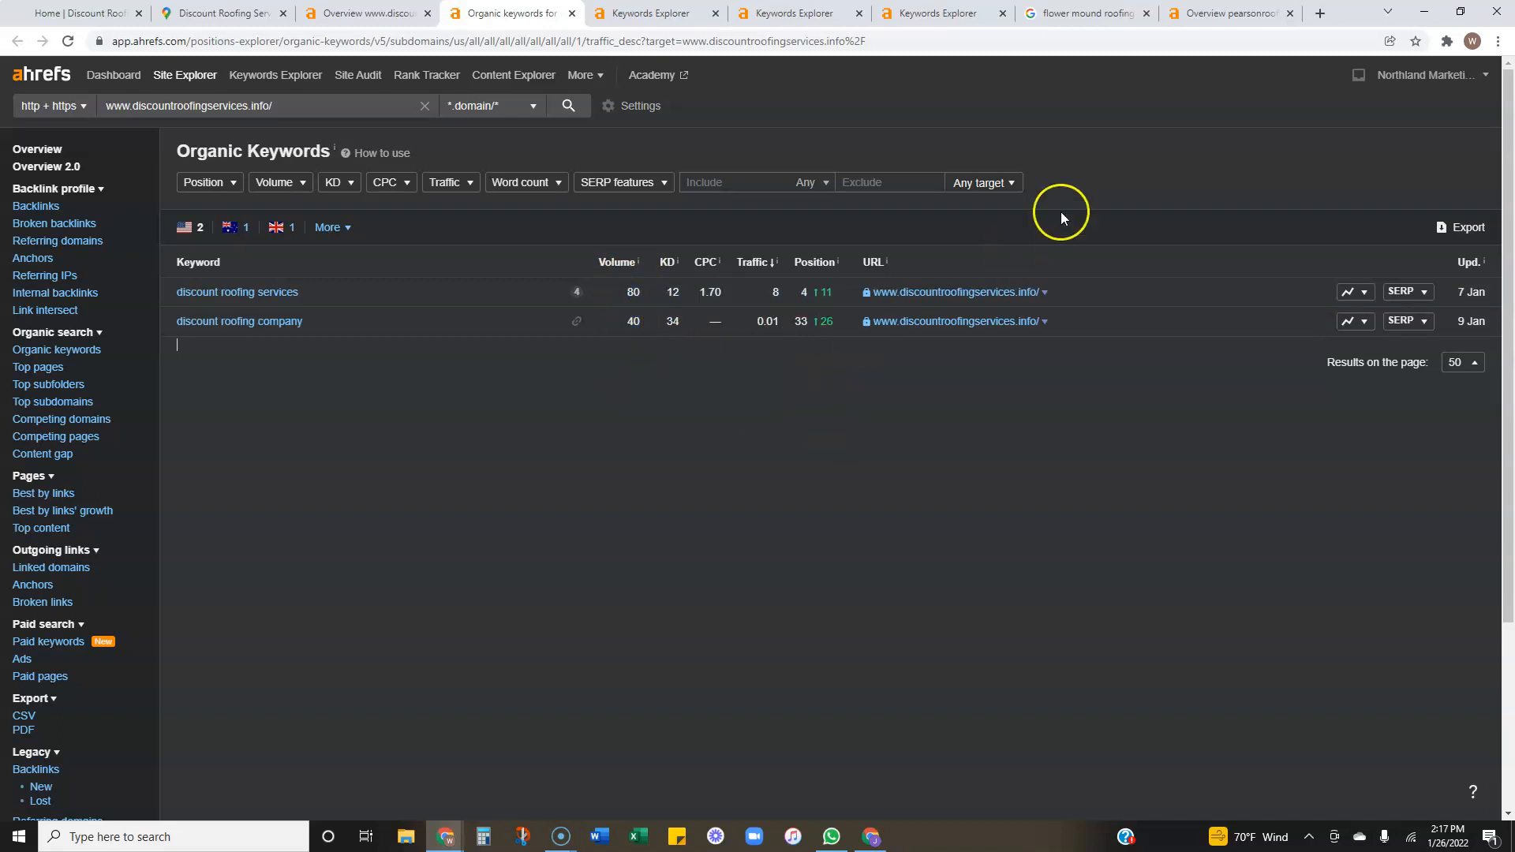
pyautogui.click(796, 309)
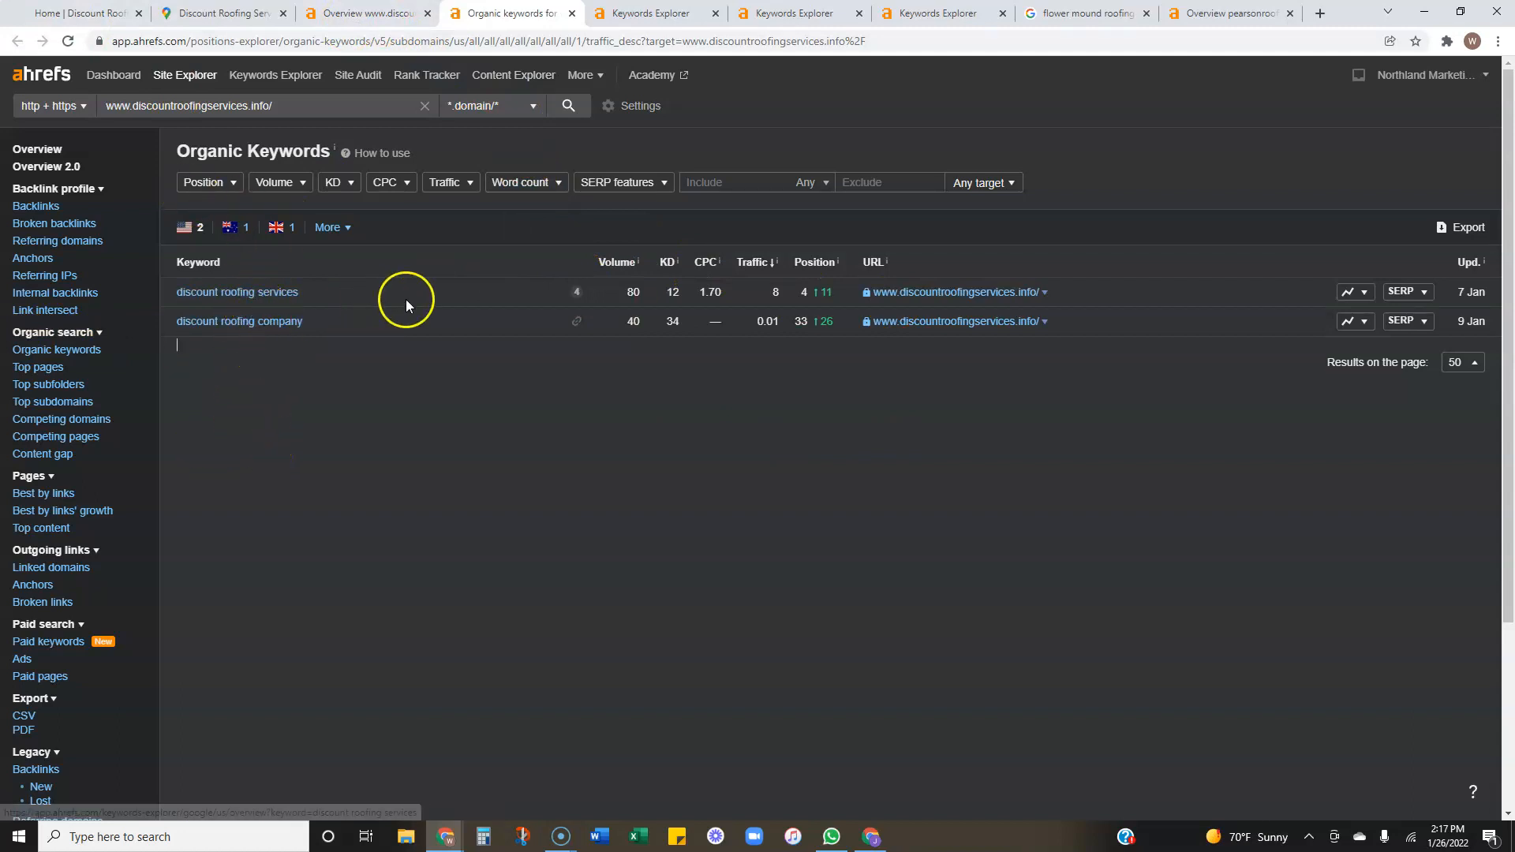
# Step: Review the matching roofing keywords and total search volumes for Flower Mound, Arlington and Lewisville in Keywords Explorer
pyautogui.click(47, 12)
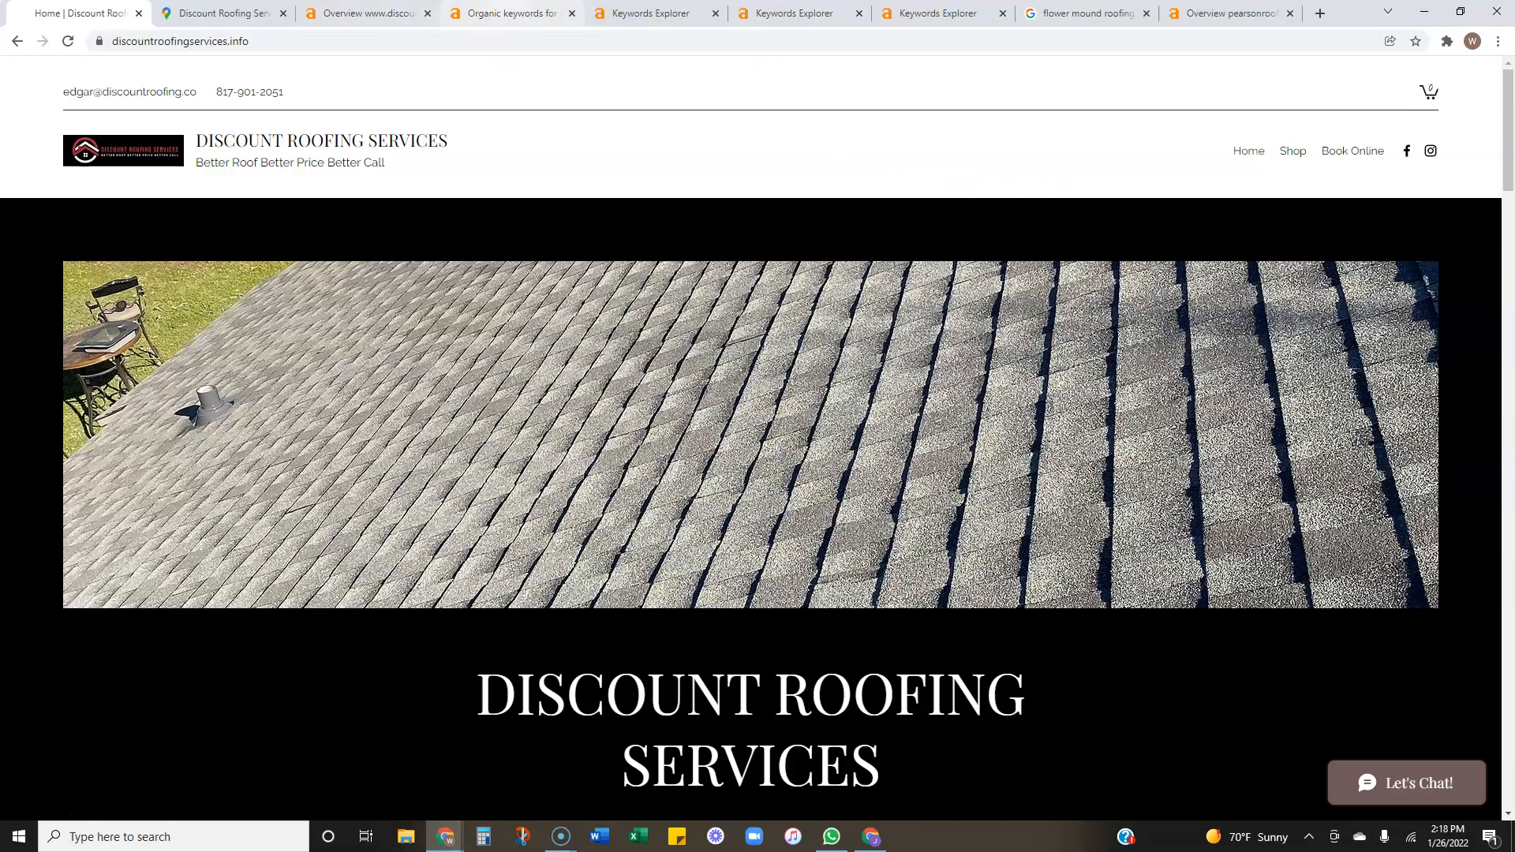
pyautogui.click(509, 14)
pyautogui.click(659, 14)
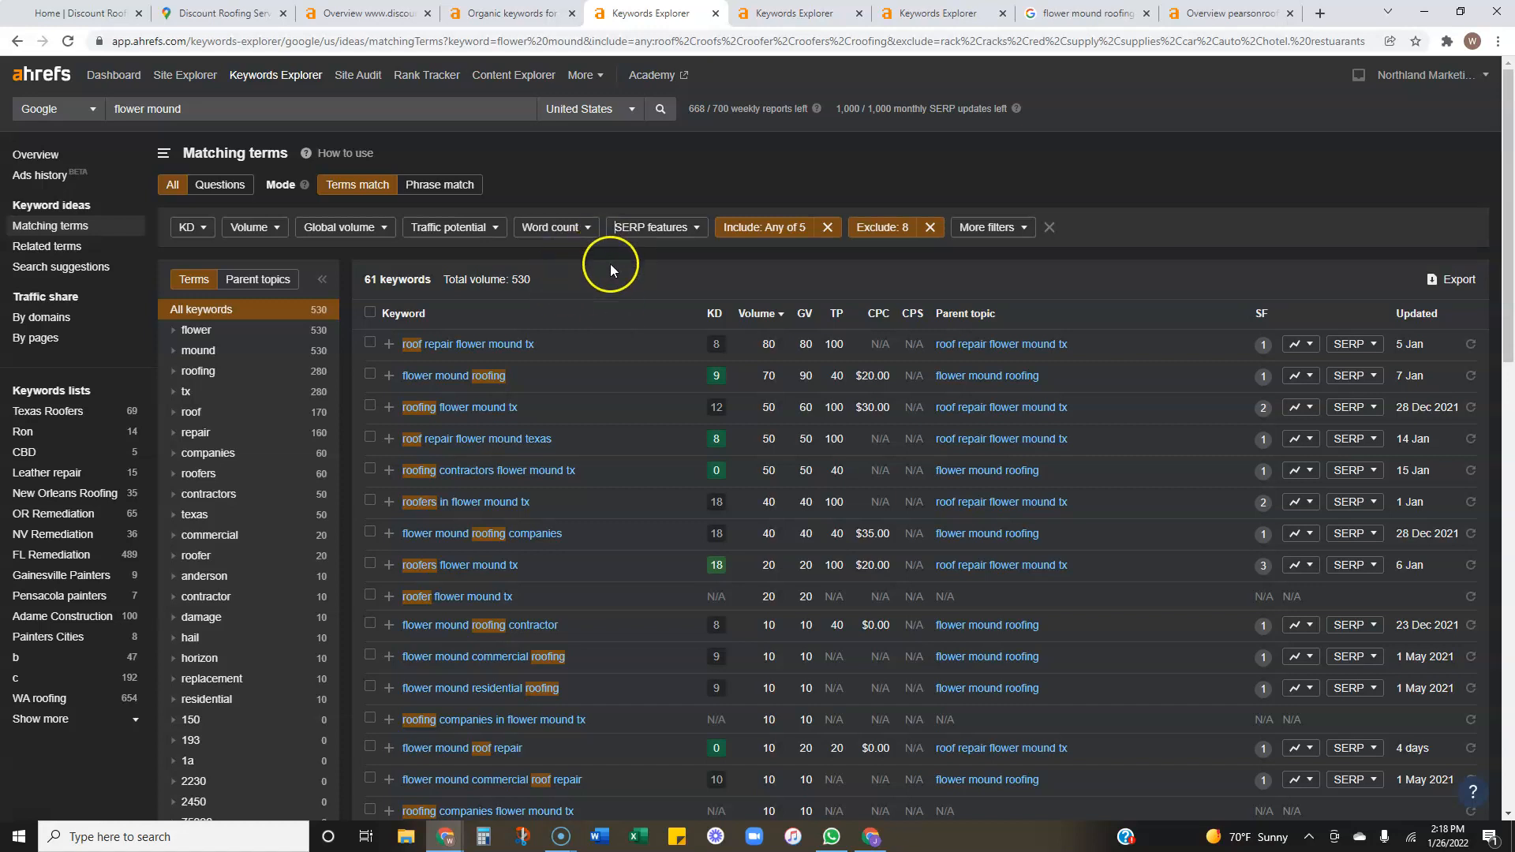
pyautogui.click(513, 278)
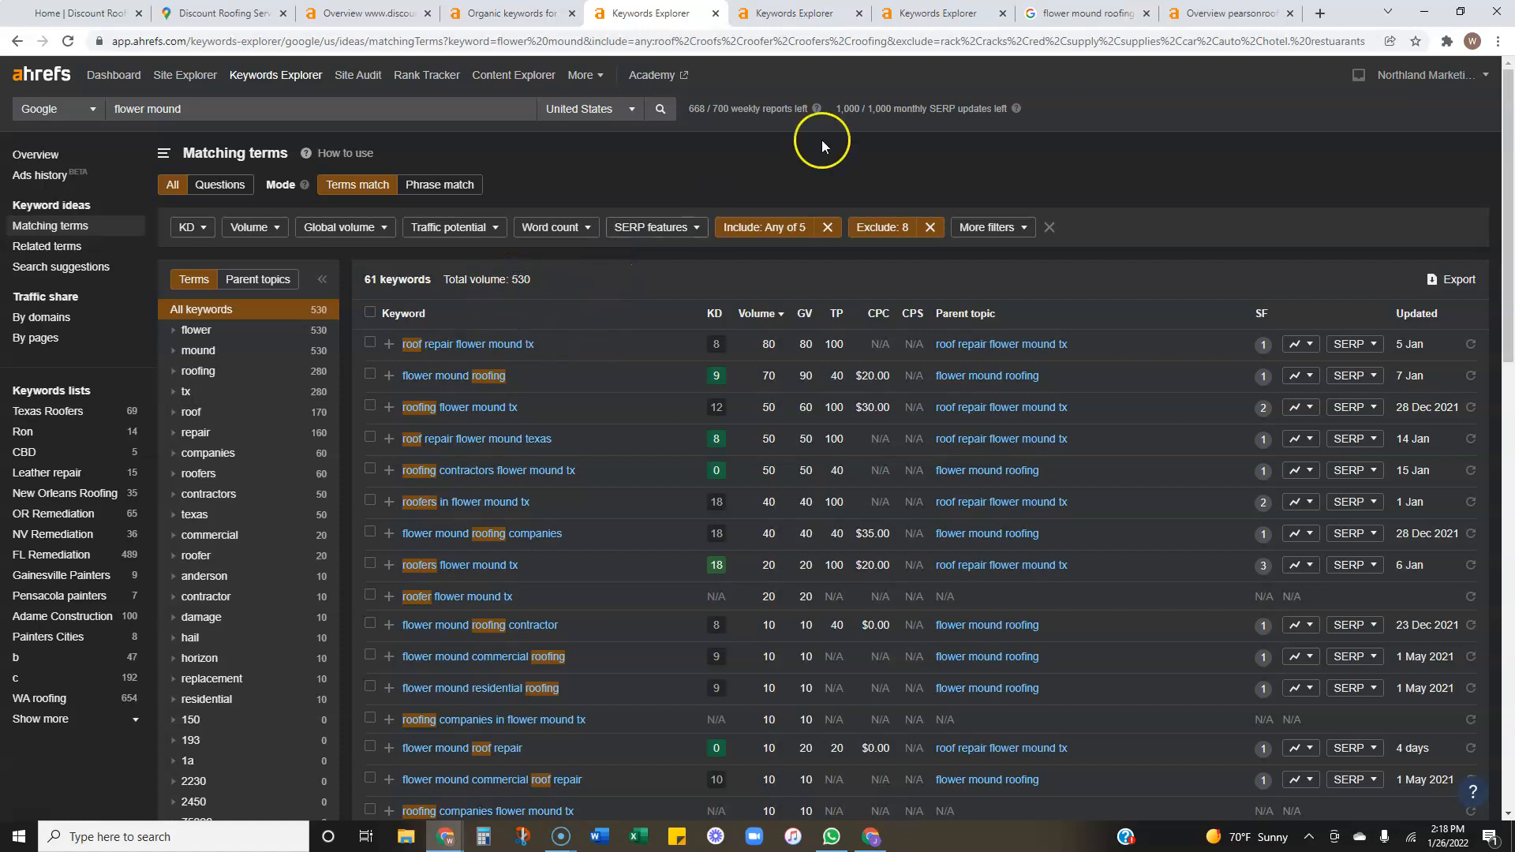
pyautogui.click(797, 13)
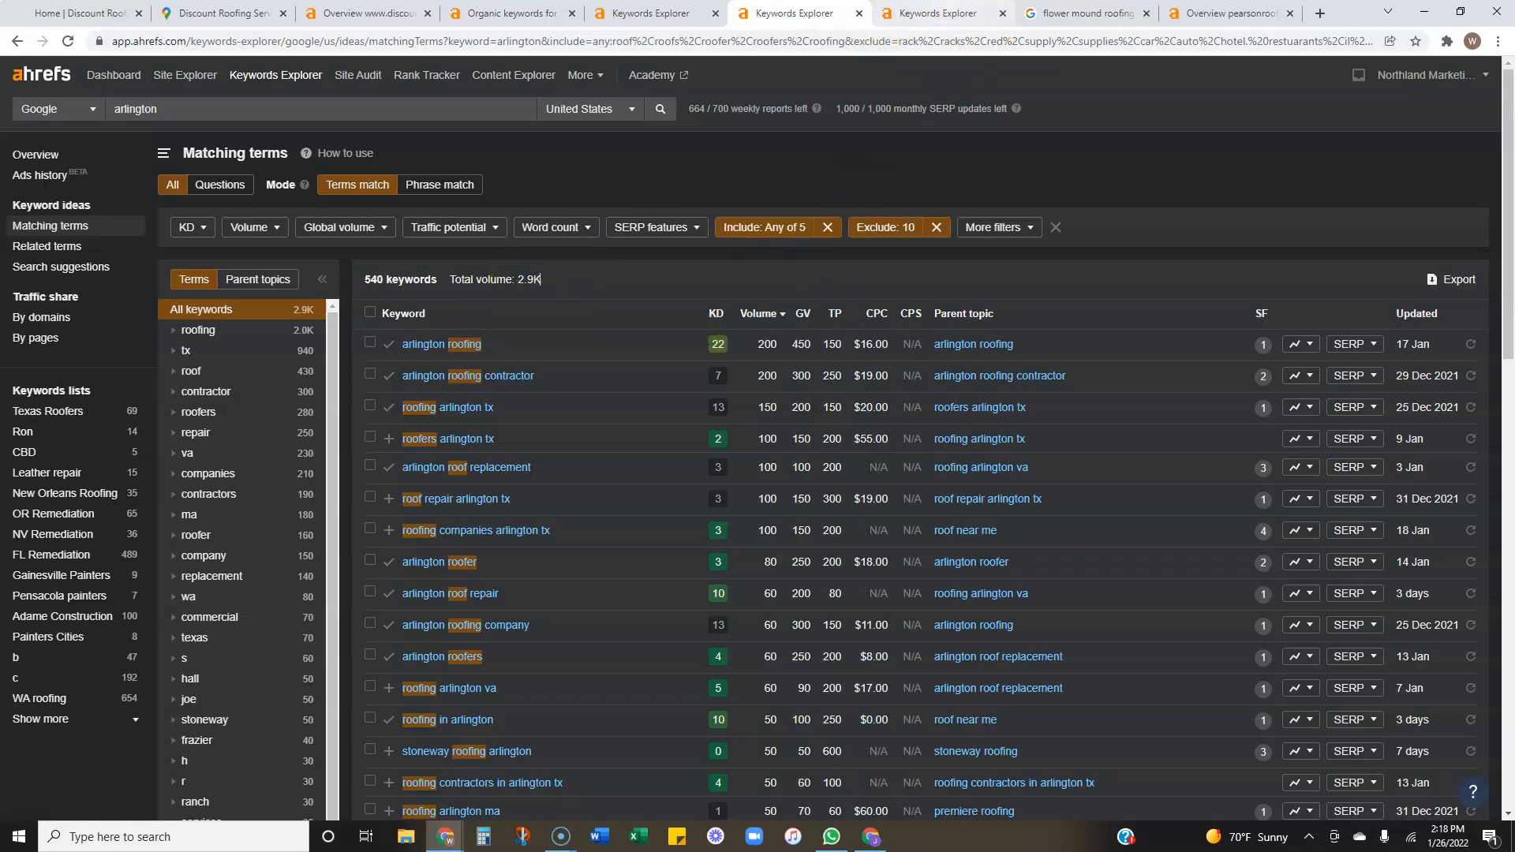
pyautogui.click(986, 16)
pyautogui.moveTo(510, 288); pyautogui.dragTo(589, 290)
pyautogui.click(576, 285)
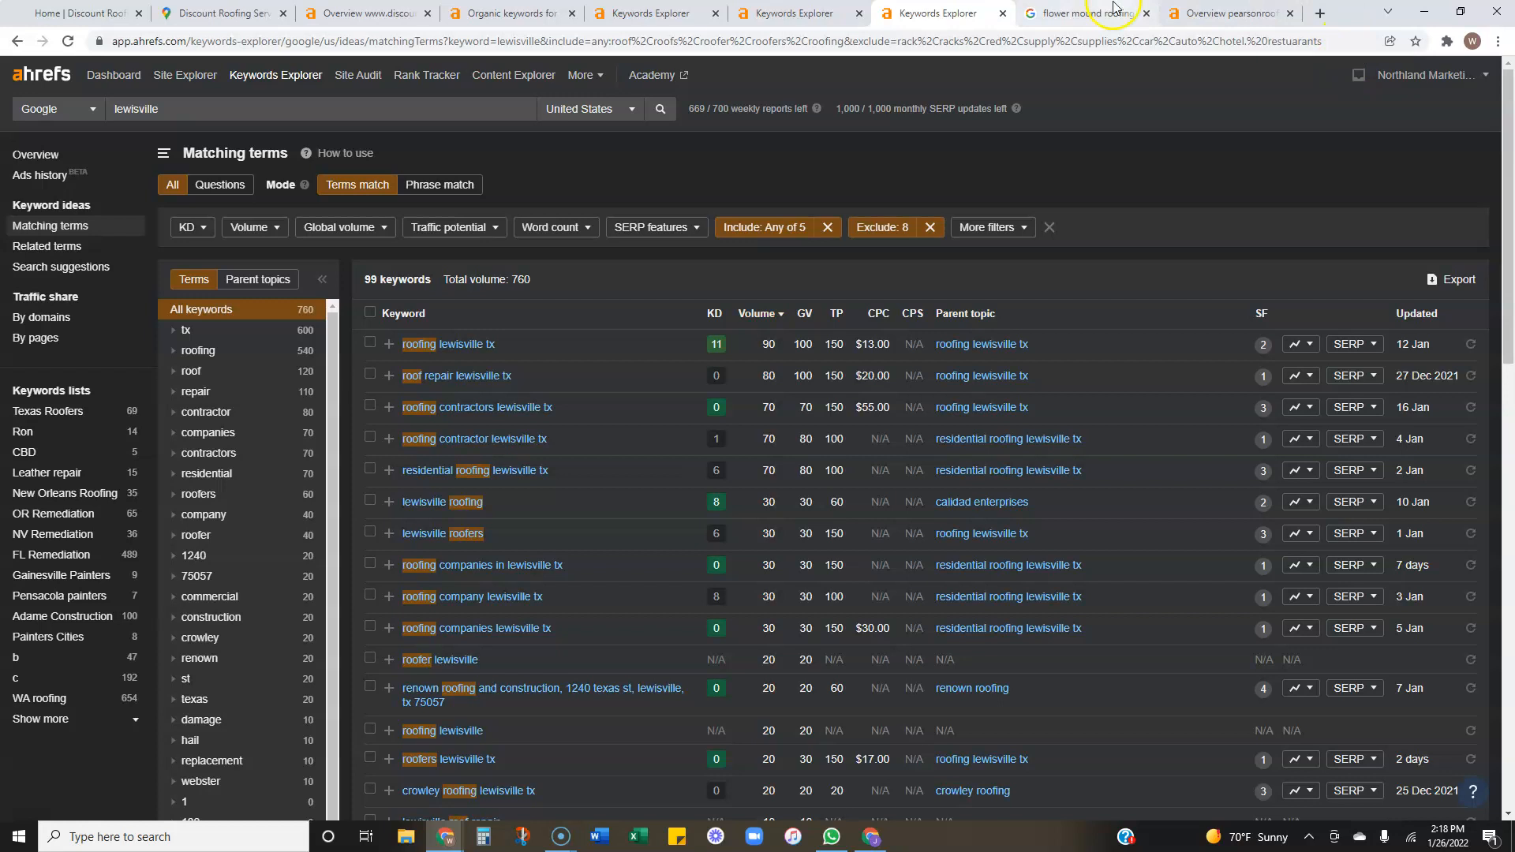
# Step: Compare the roofing site's organic keywords with the matching terms for Flower Mound
pyautogui.hotkey('ctrl', '1')
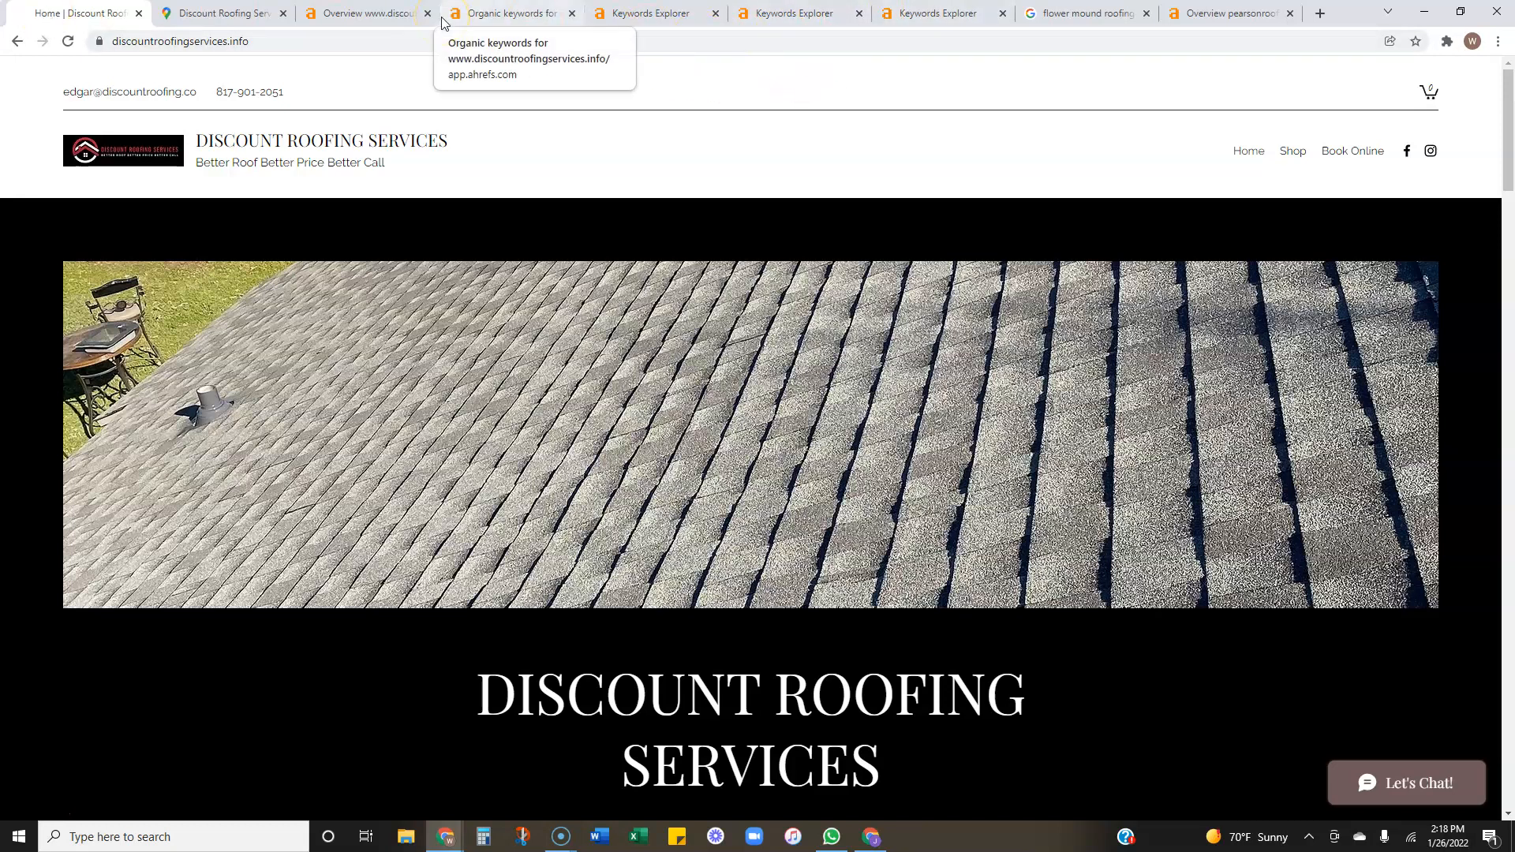
pyautogui.click(475, 13)
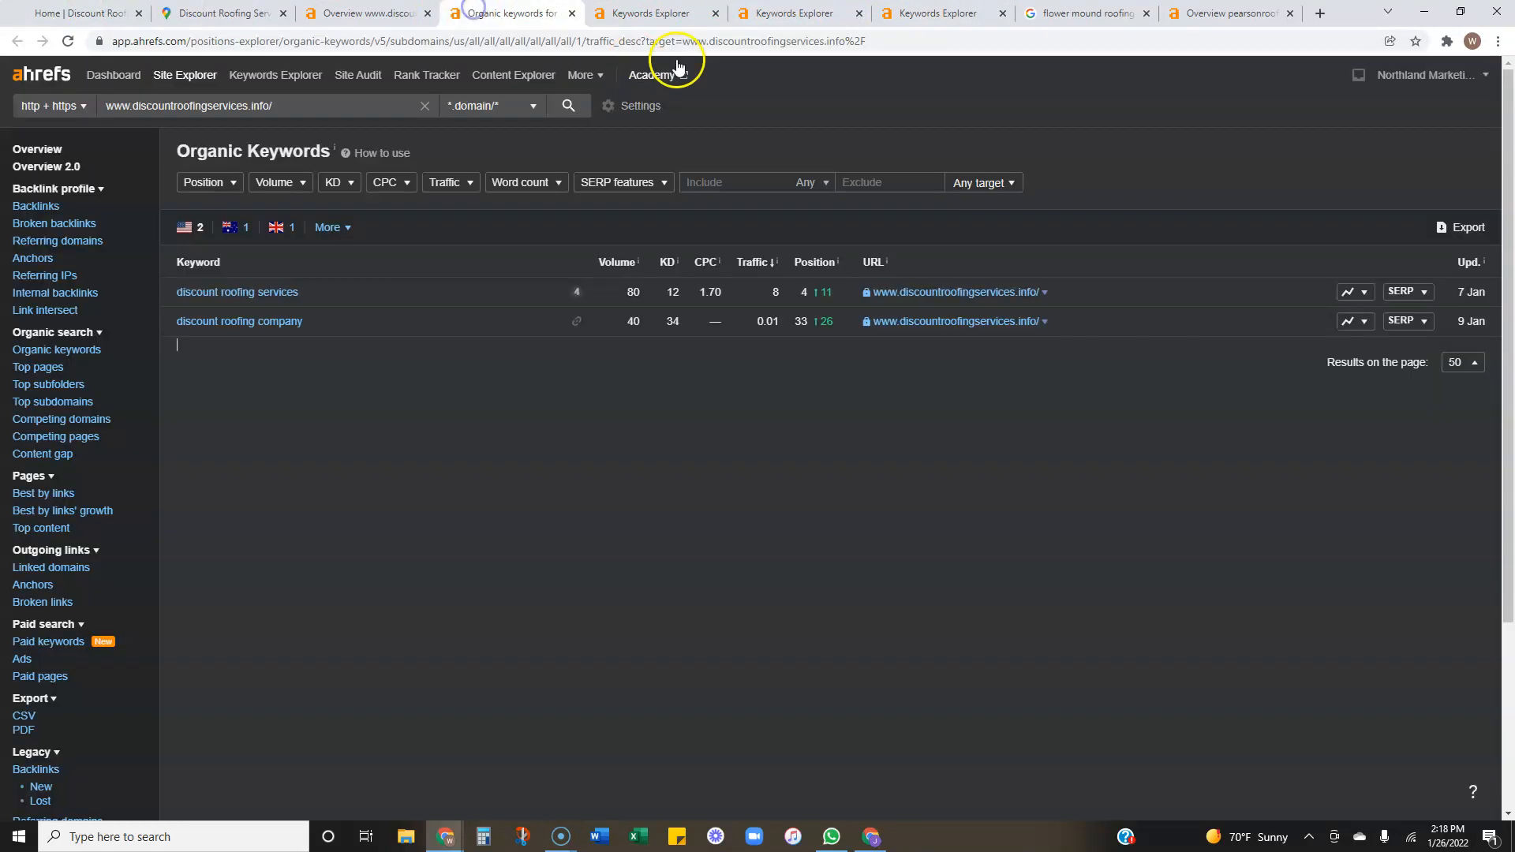
pyautogui.click(643, 13)
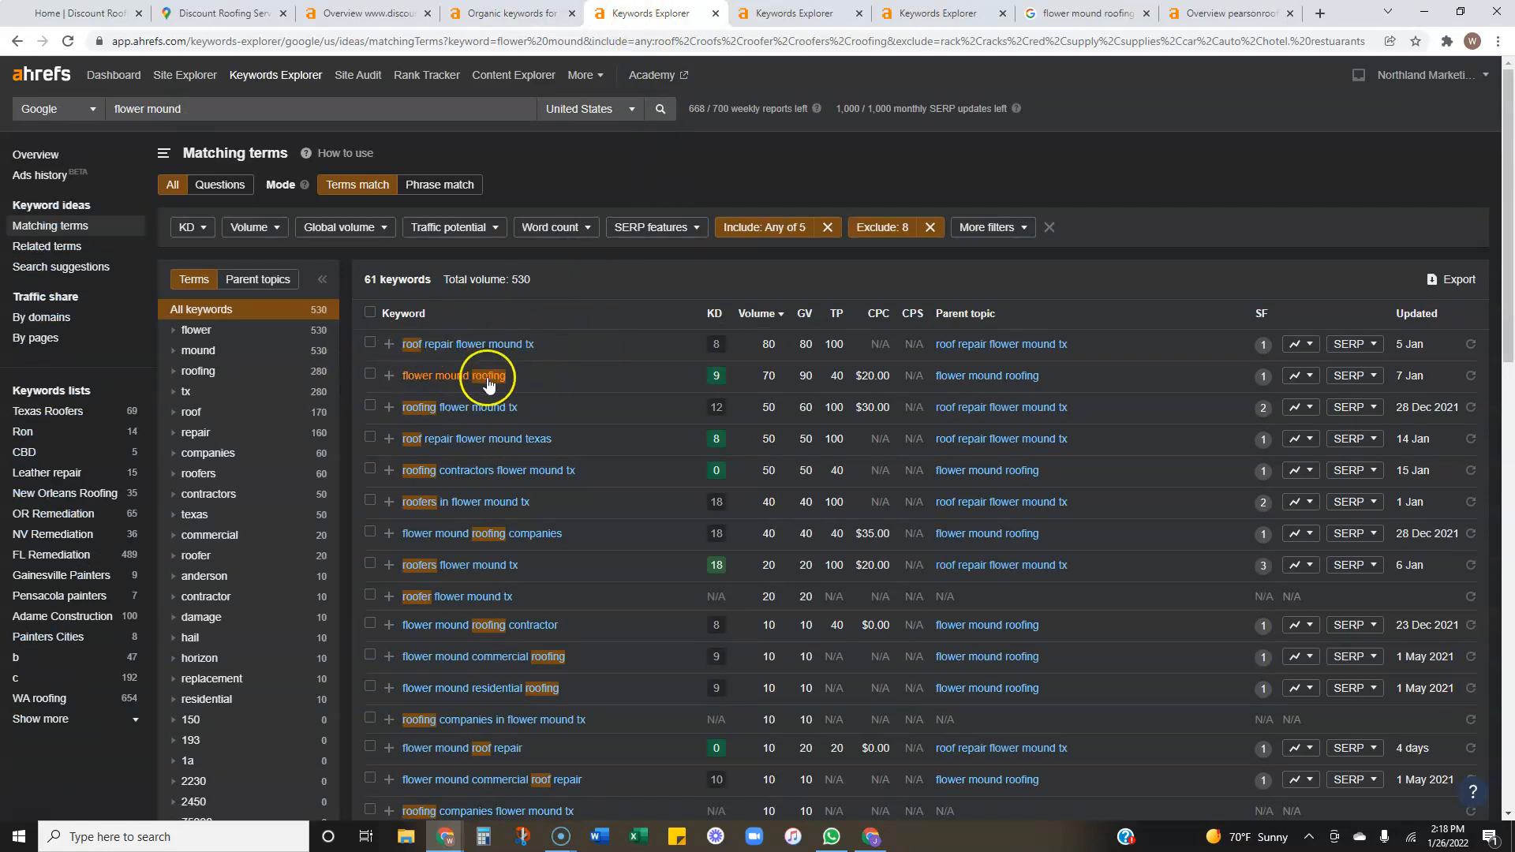
# Step: Return to the Discount Roofing Services homepage and examine its main heading and introductory text
pyautogui.hotkey('ctrl', '1')
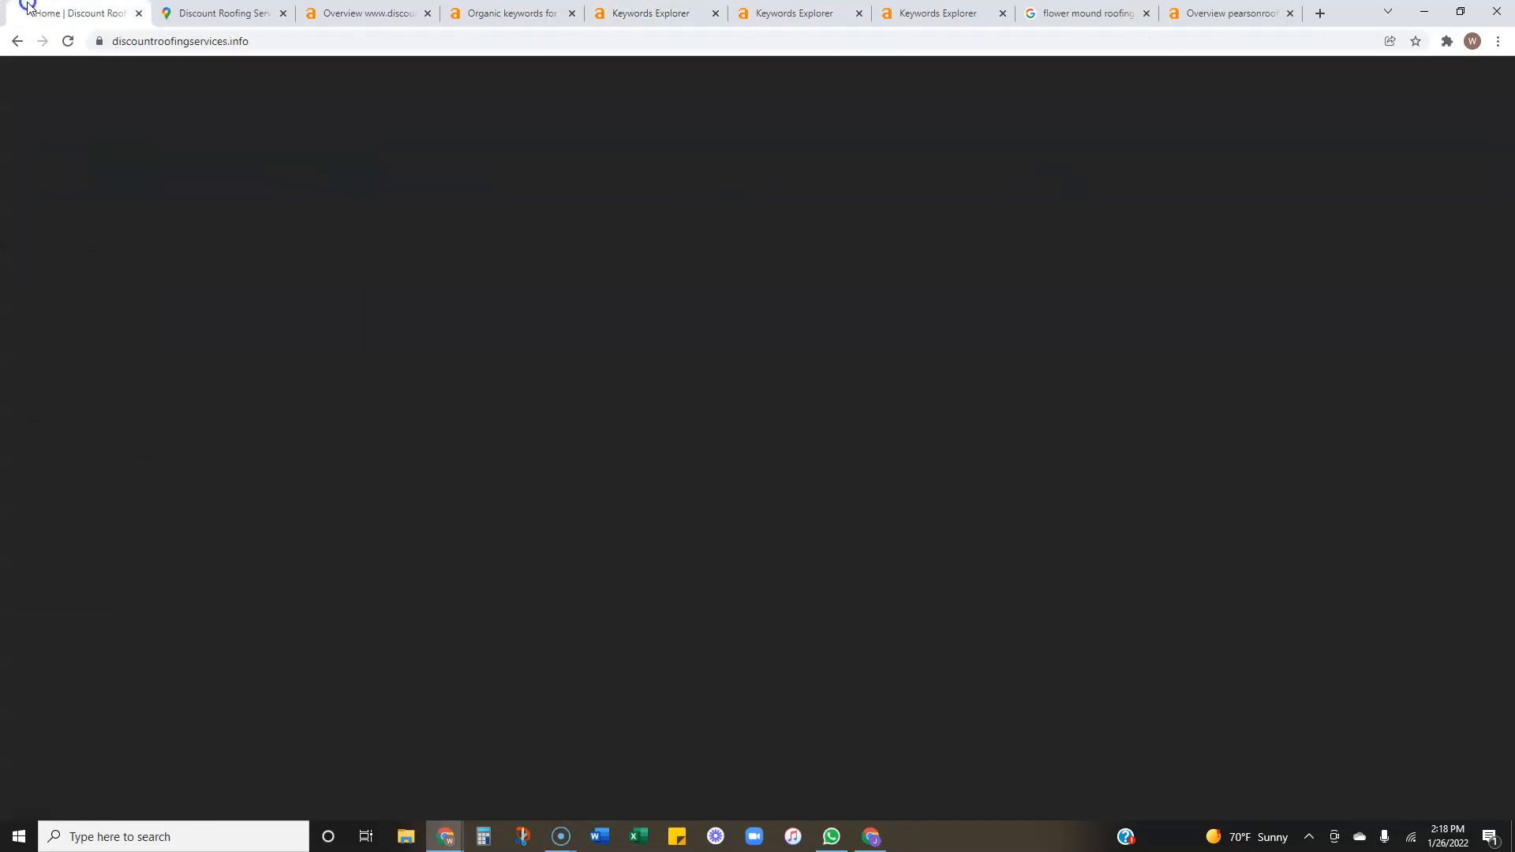
pyautogui.scroll(-6, 598, 580)
pyautogui.click(591, 242)
pyautogui.moveTo(591, 242); pyautogui.dragTo(866, 294)
pyautogui.click(875, 502)
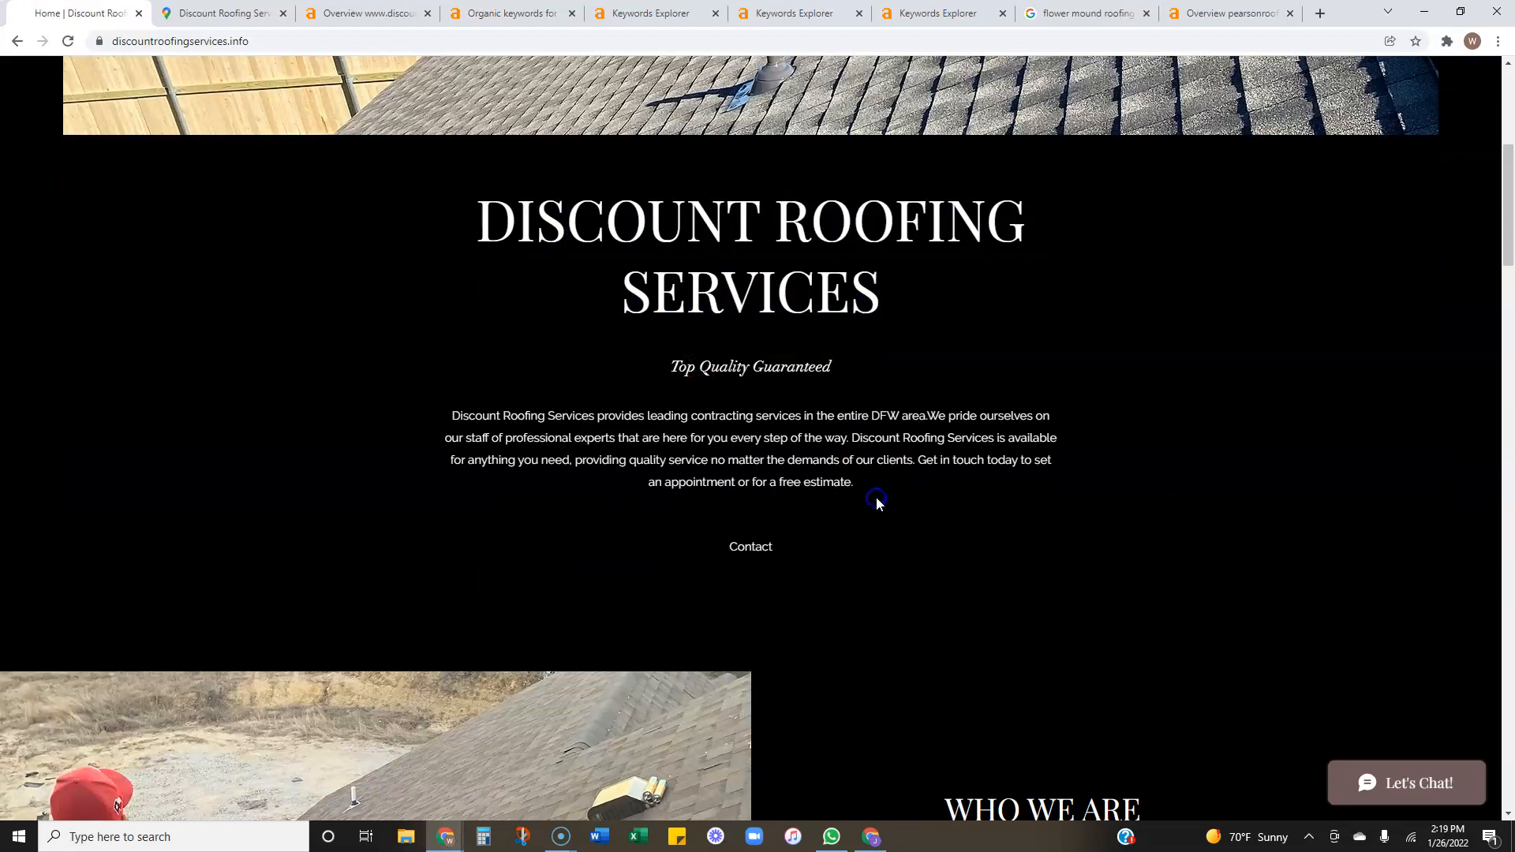
pyautogui.moveTo(660, 434); pyautogui.dragTo(998, 438)
# Step: Inspect the image options for the roofer photo beside Who We Are, dismiss them and return to the header
pyautogui.scroll(-5, 913, 531)
pyautogui.click(261, 383)
pyautogui.rightClick(260, 383)
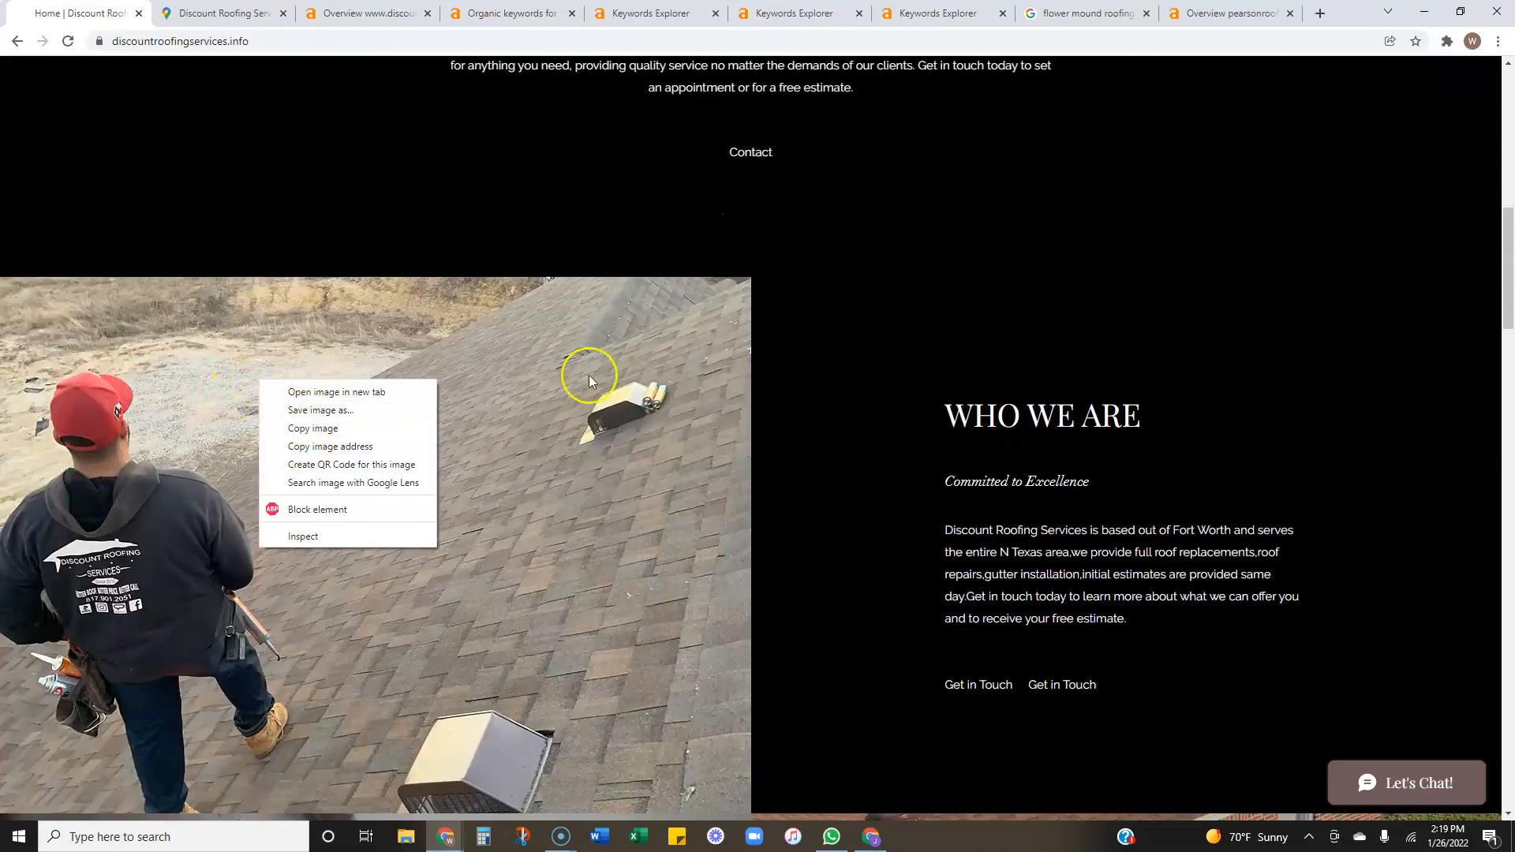
pyautogui.click(1218, 217)
pyautogui.scroll(10, 1219, 215)
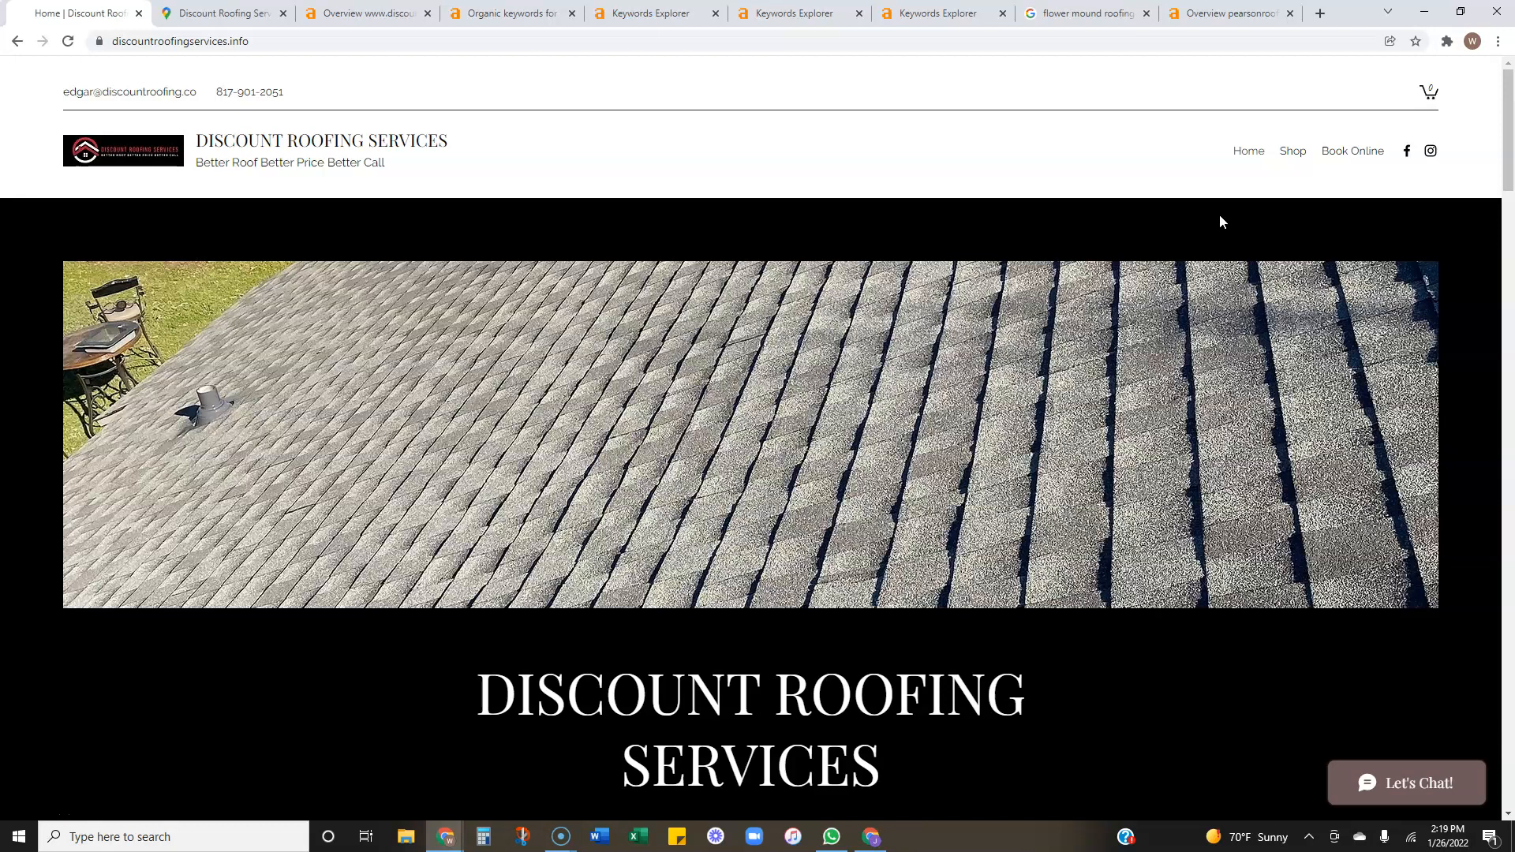
# Step: Re-examine the homepage's hero area and highlight the Discount Roofing Services heading
pyautogui.scroll(-3, 829, 721)
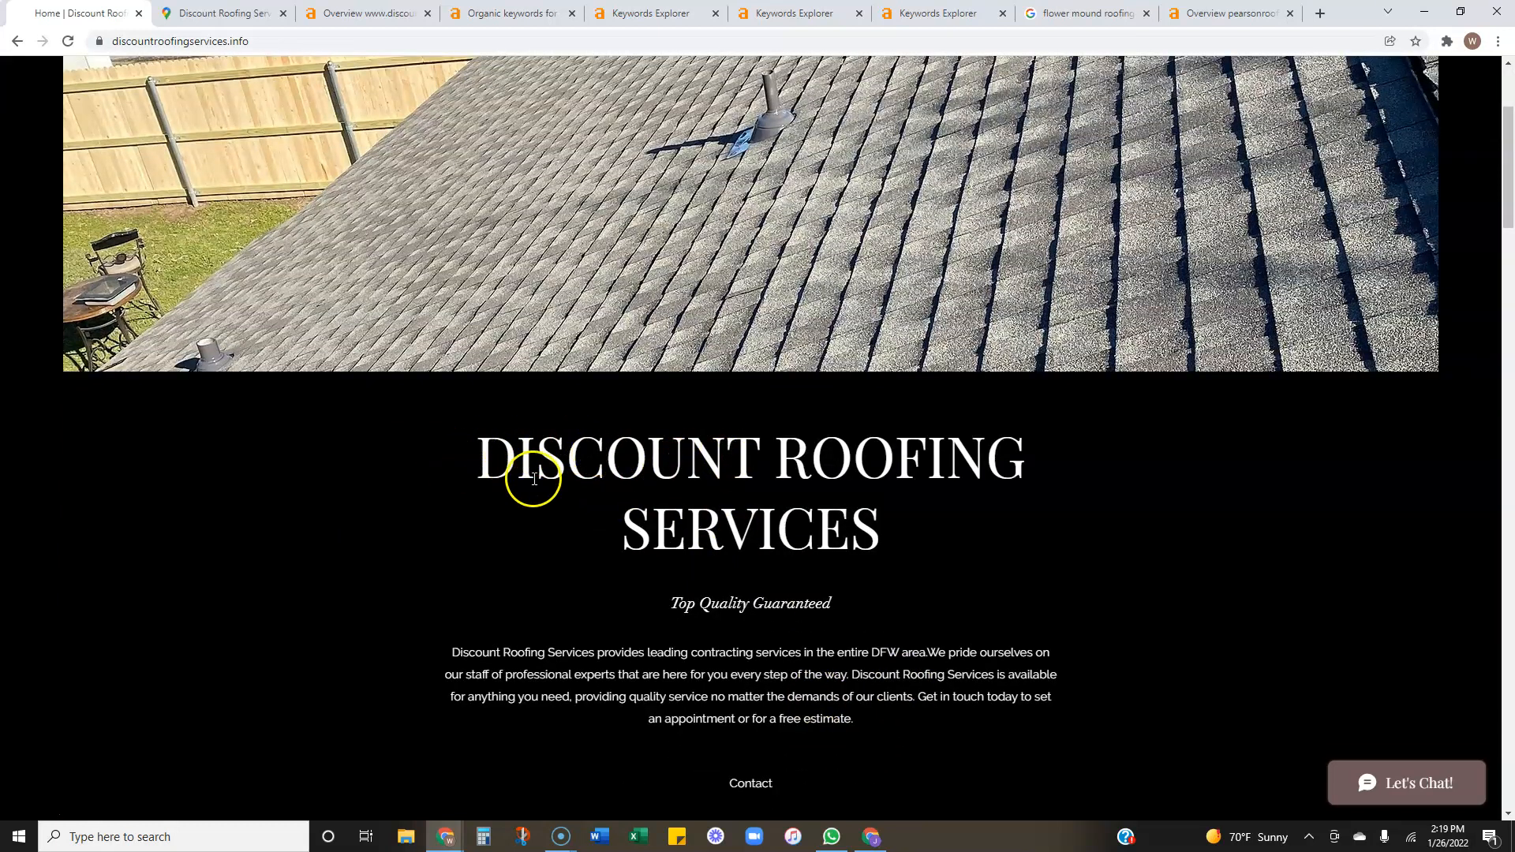
pyautogui.scroll(-3, 607, 562)
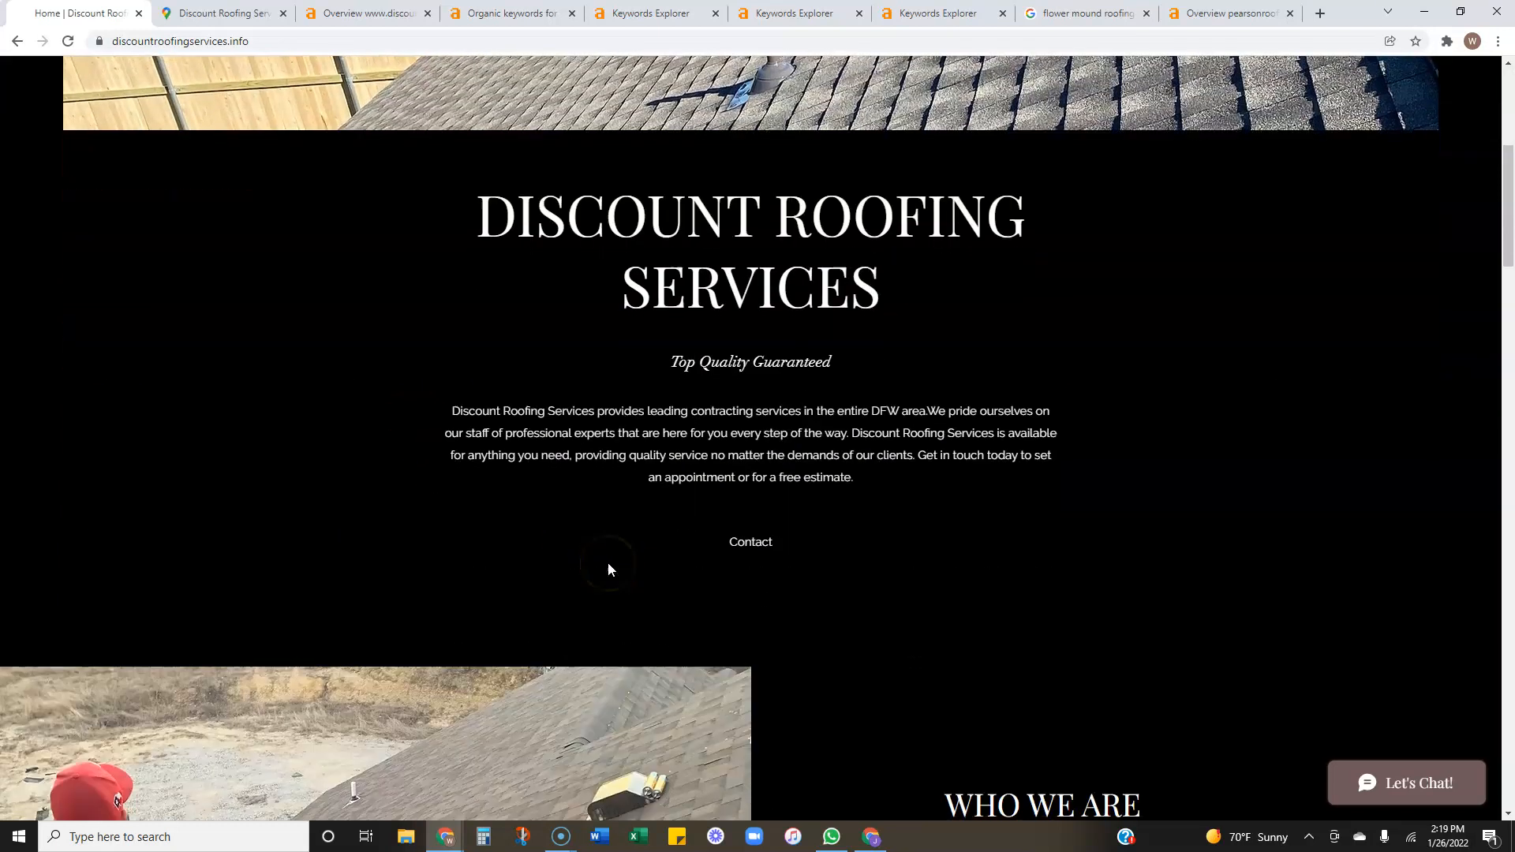
pyautogui.scroll(3, 608, 569)
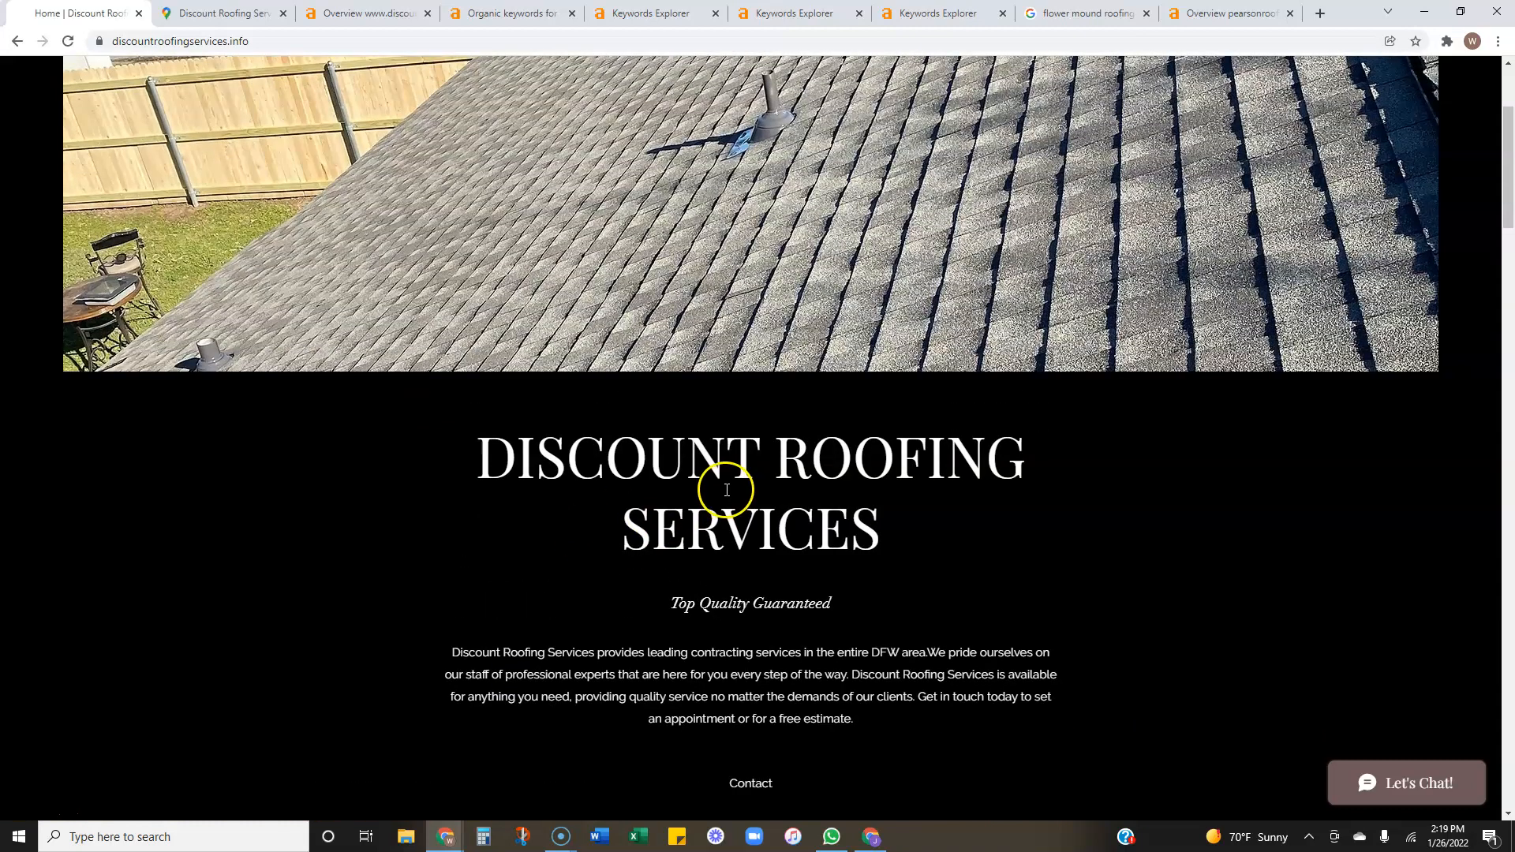
pyautogui.scroll(3, 580, 491)
pyautogui.scroll(1, 580, 491)
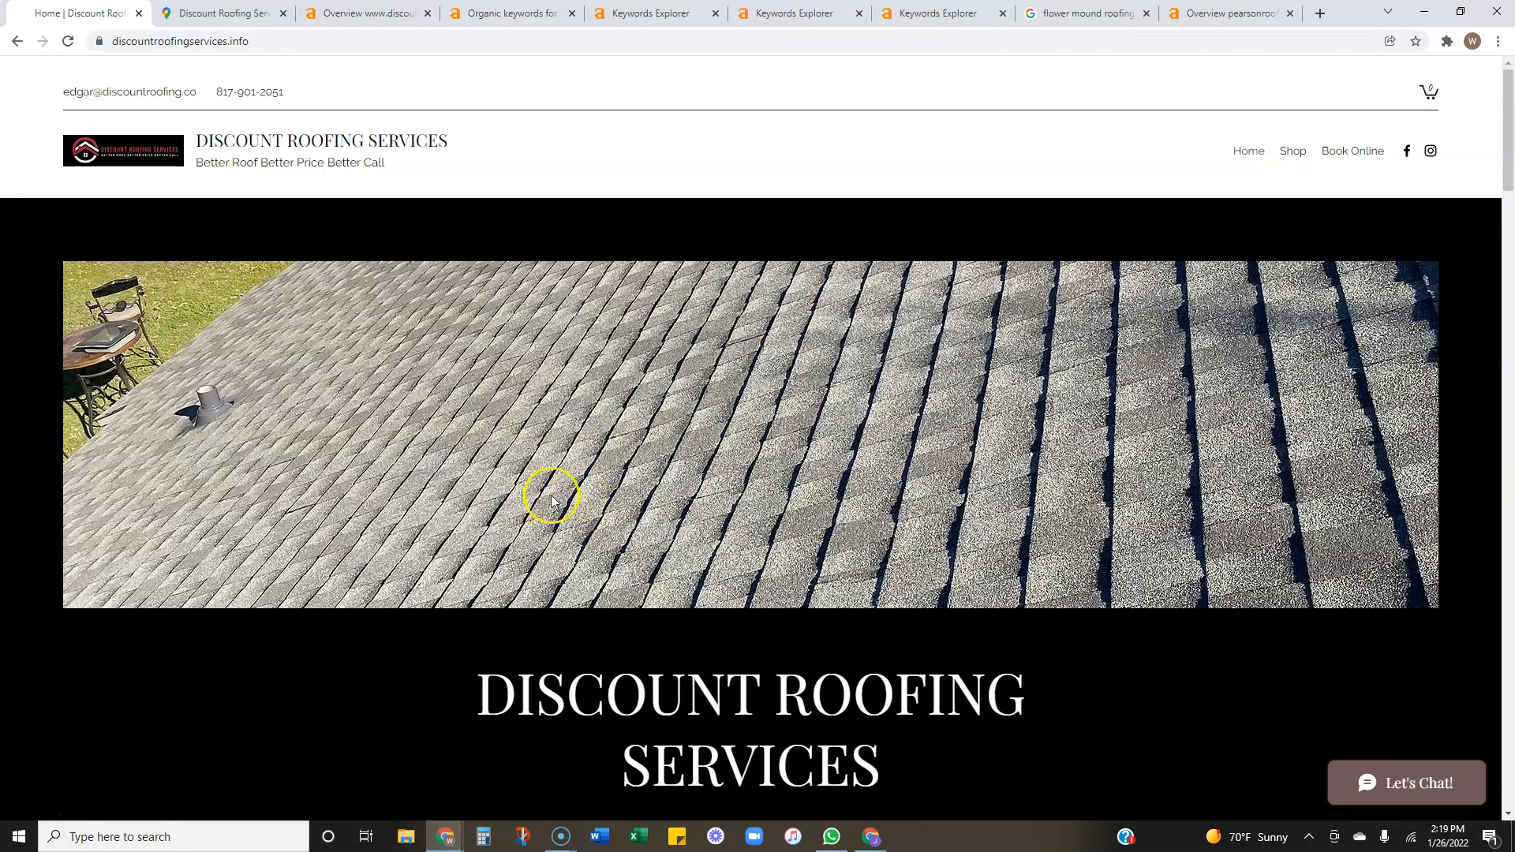
pyautogui.scroll(-3, 545, 536)
pyautogui.moveTo(514, 454); pyautogui.dragTo(950, 534)
pyautogui.click(828, 695)
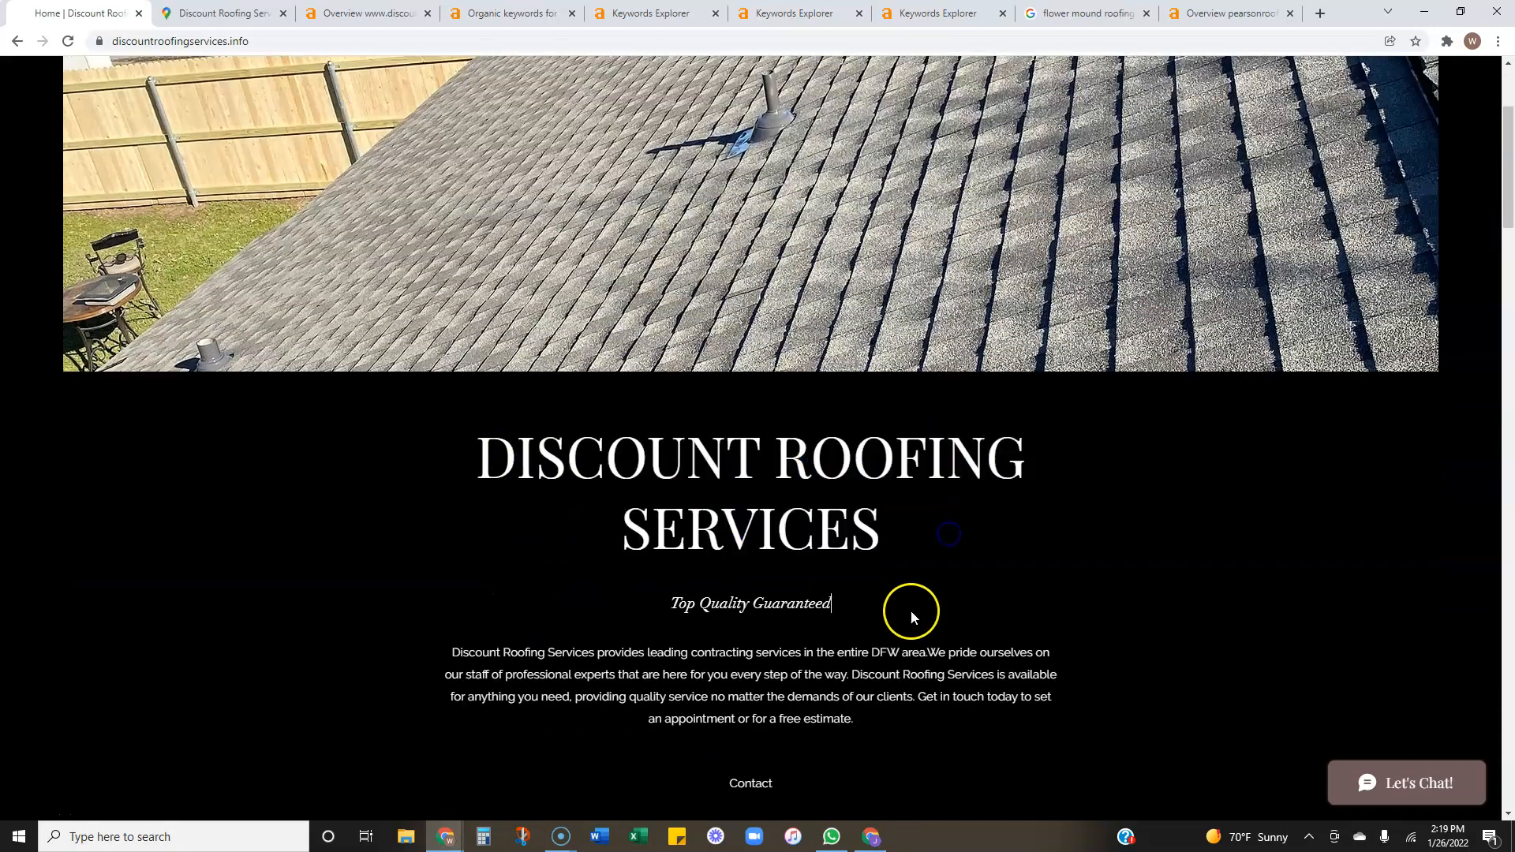
pyautogui.moveTo(508, 450); pyautogui.dragTo(906, 539)
pyautogui.click(919, 653)
# Step: Scan the rest of the homepage content down to the gutter installation and roof replacement sections and back
pyautogui.scroll(-5, 718, 649)
pyautogui.scroll(-3, 1018, 552)
pyautogui.scroll(8, 947, 505)
pyautogui.scroll(-14, 914, 544)
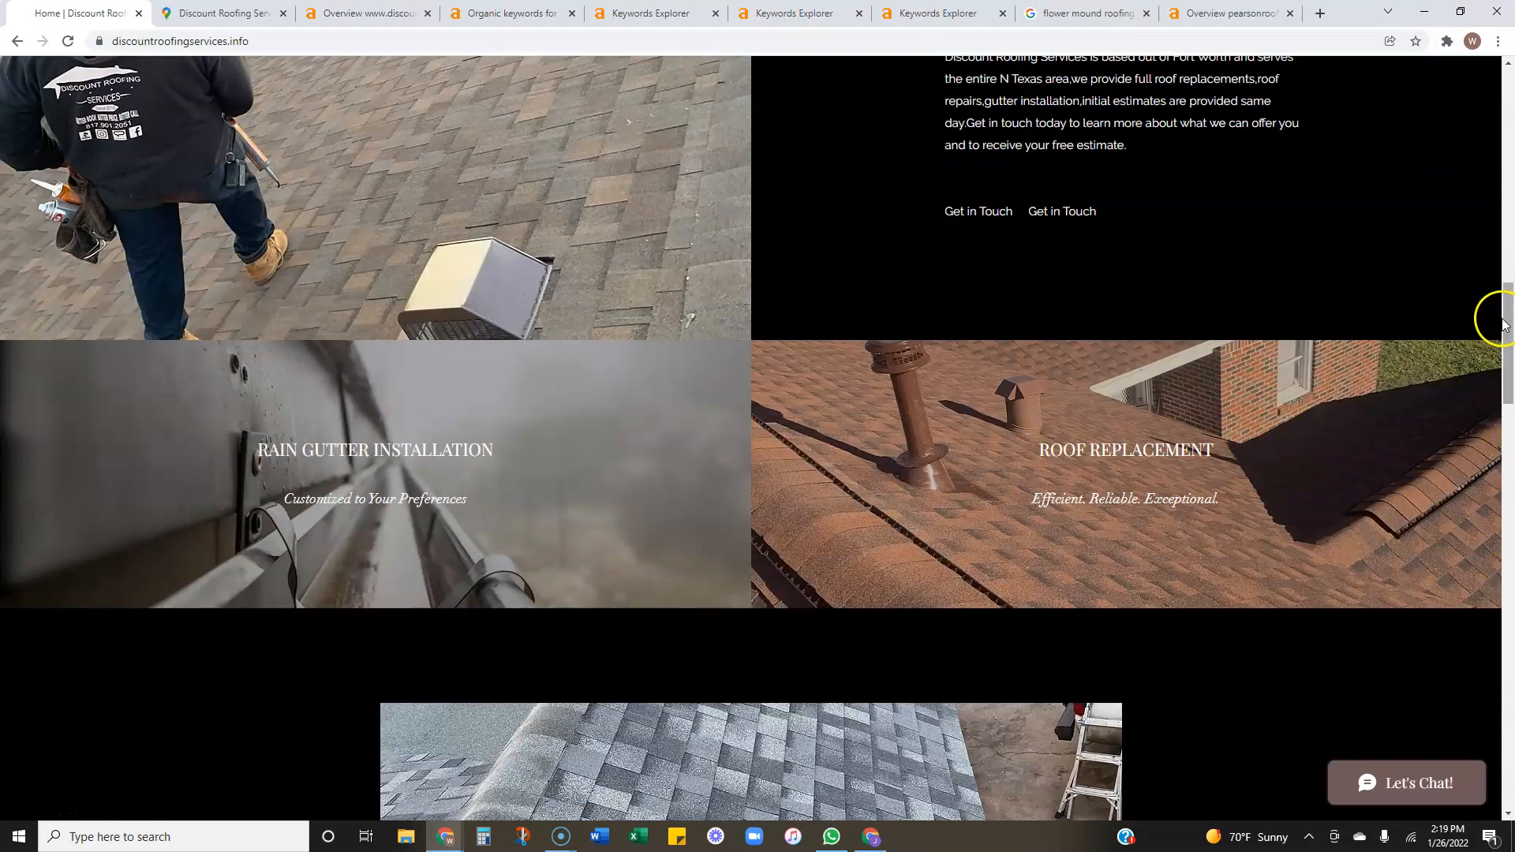
pyautogui.moveTo(1507, 268); pyautogui.dragTo(1501, 103)
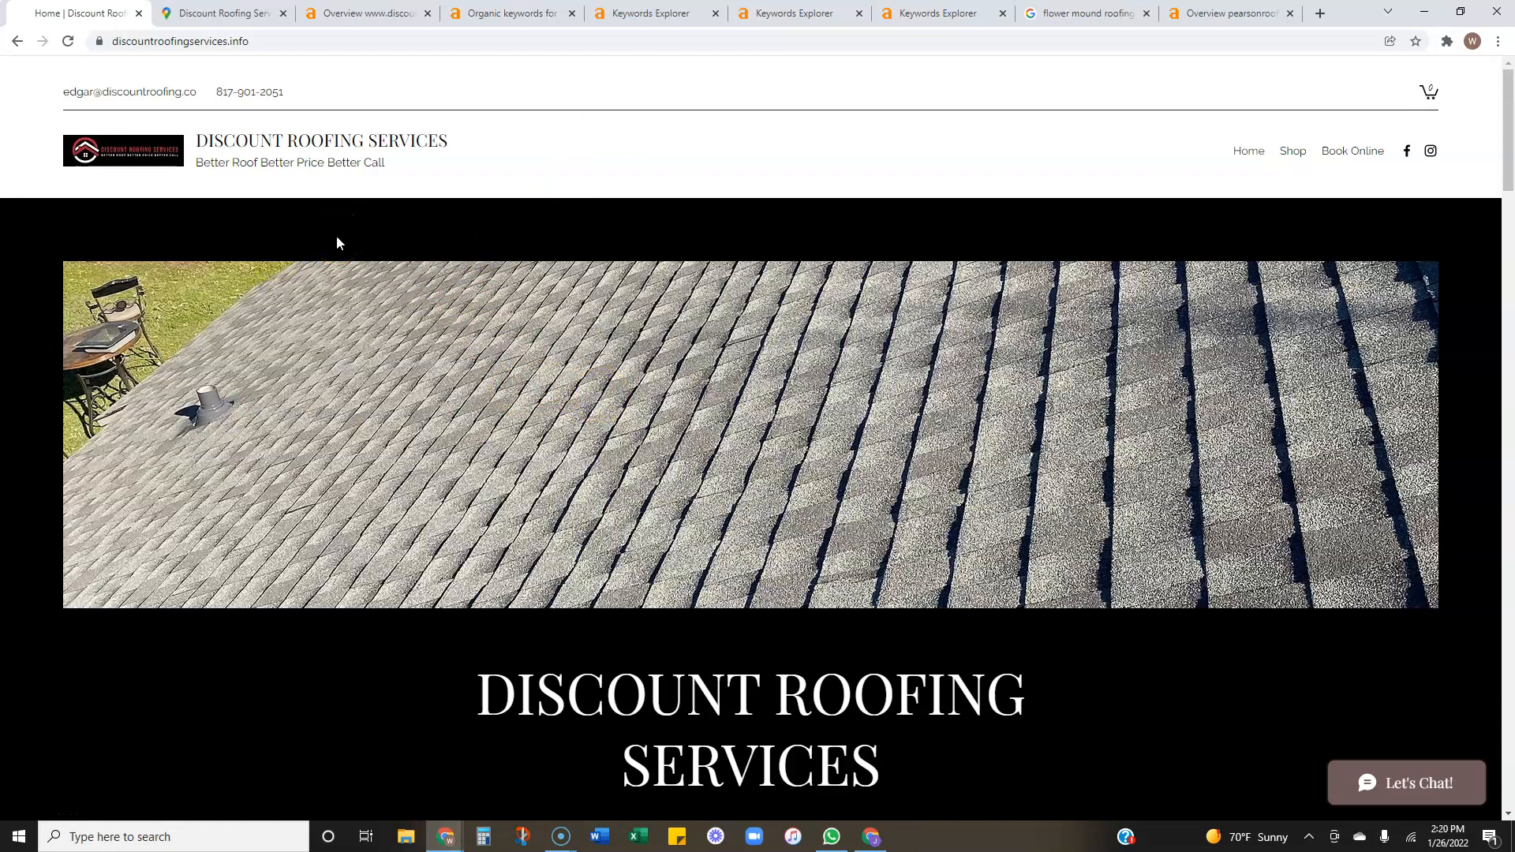
# Step: Examine the local and organic Google results for "flower mound roofing" and return to the Discount Roofing Services homepage
pyautogui.click(1069, 13)
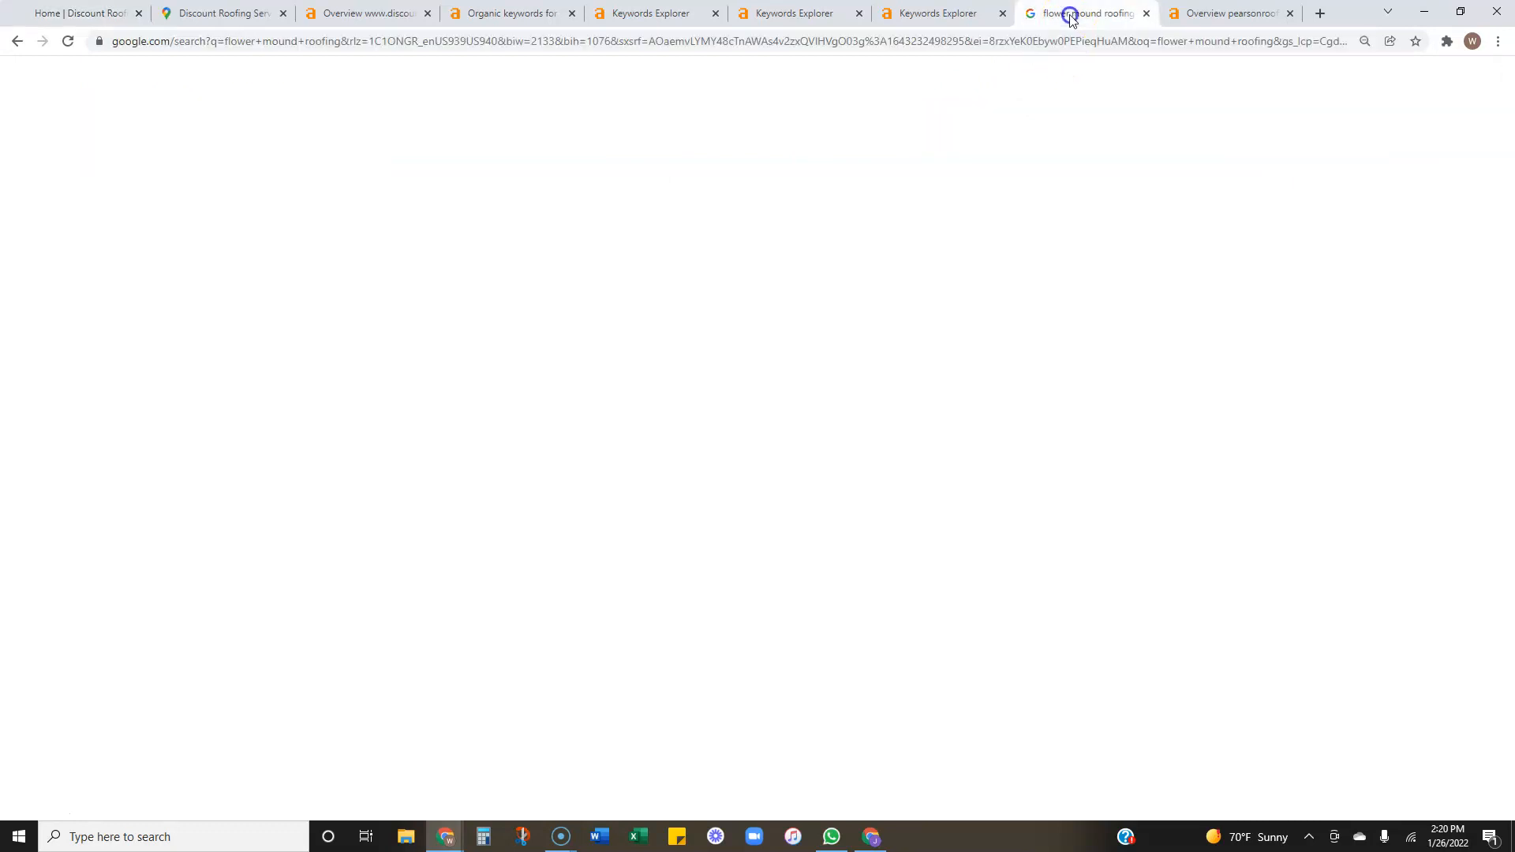
pyautogui.scroll(-3, 276, 679)
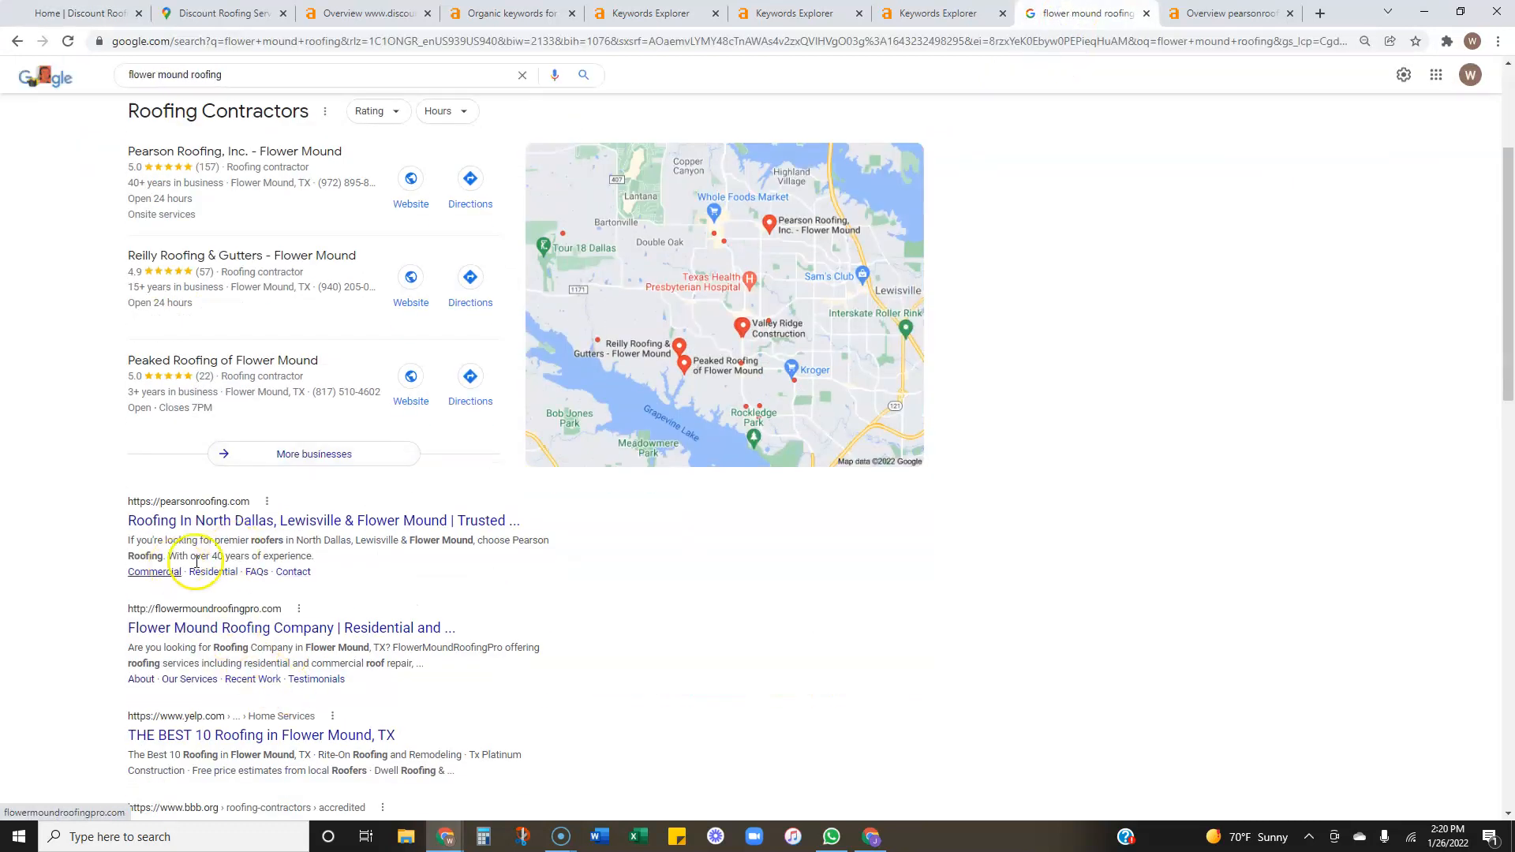
pyautogui.scroll(-1, 221, 688)
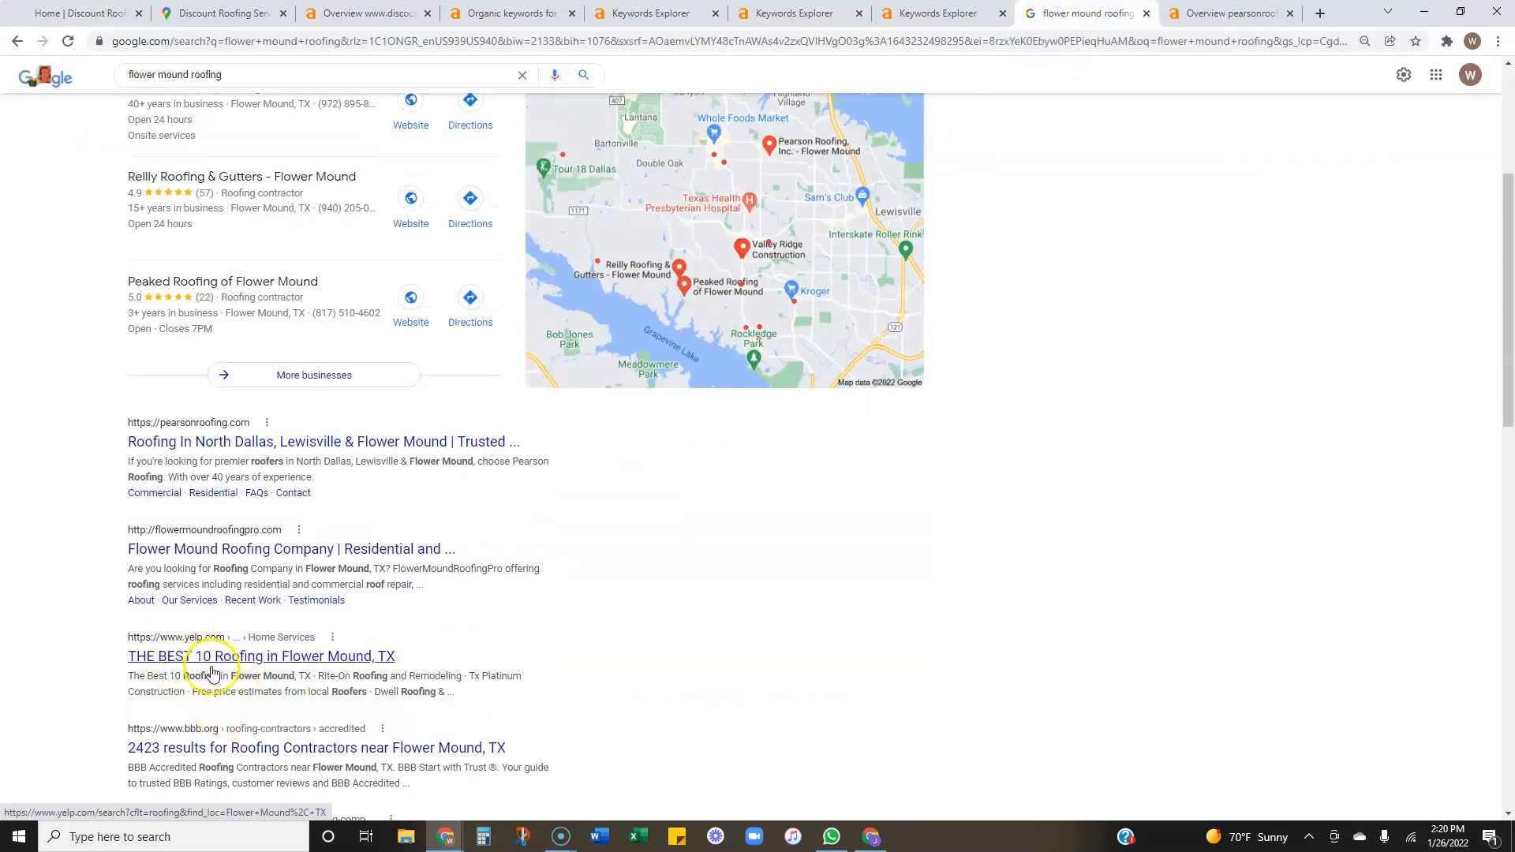
pyautogui.scroll(4, 265, 674)
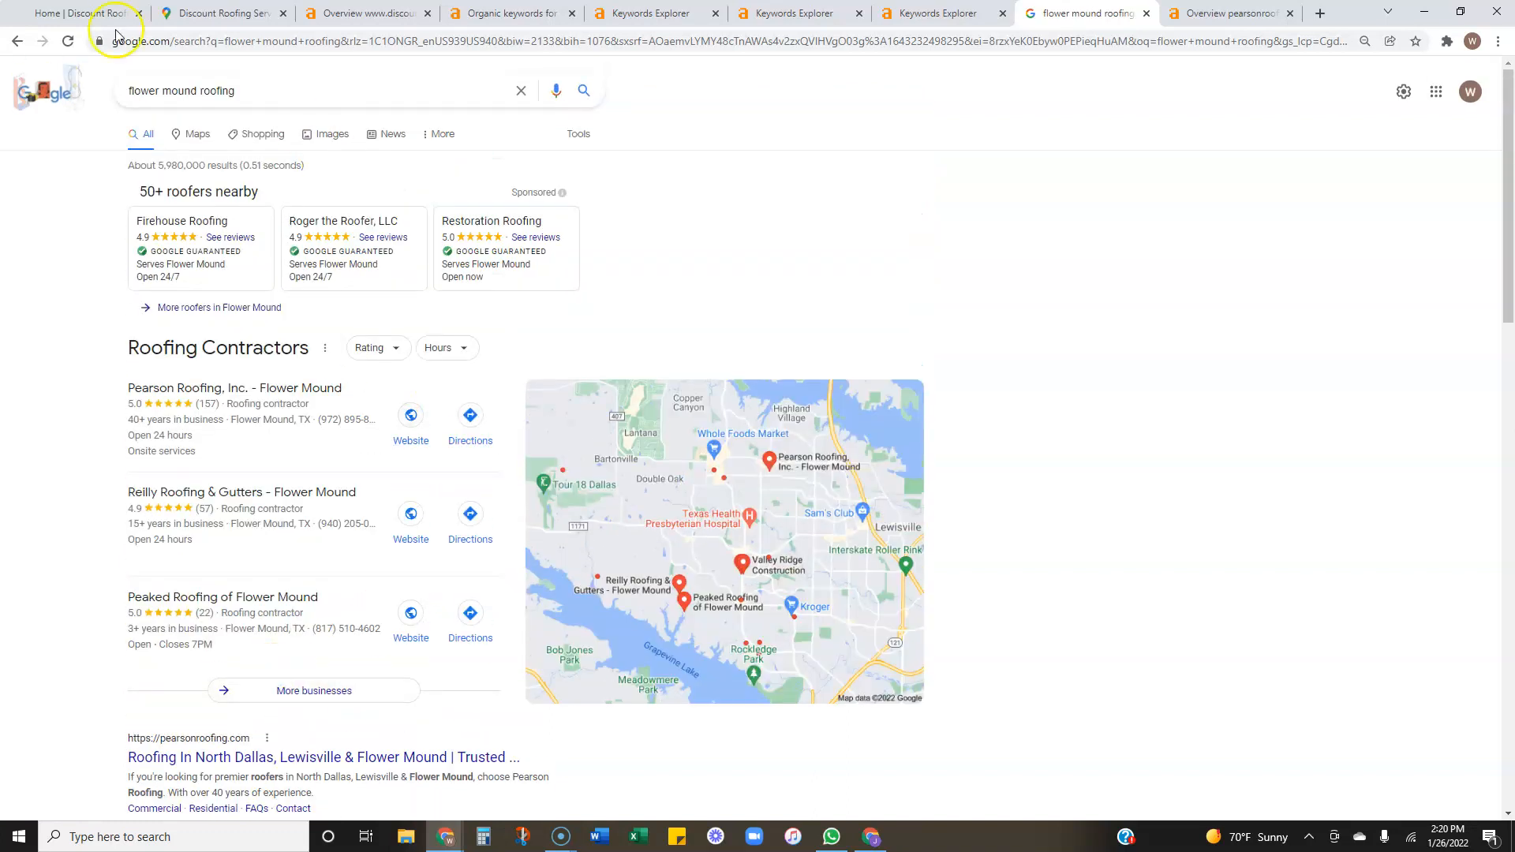
pyautogui.click(79, 14)
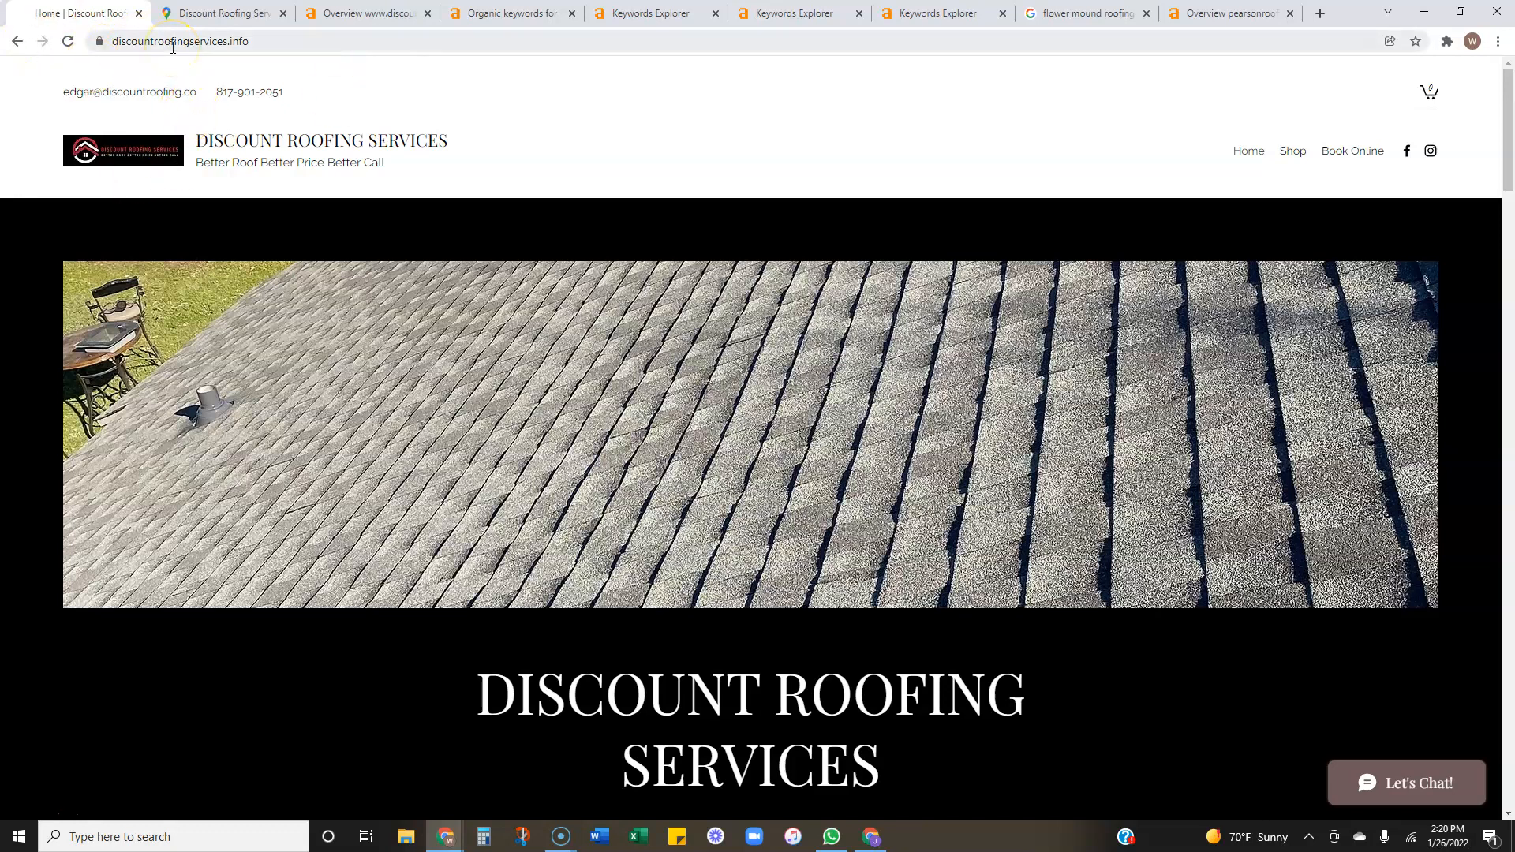
# Step: Compare the Discount Roofing Services Google Maps listing with the "flower mound roofing" Google results, and return to the listing's business details
pyautogui.click(243, 15)
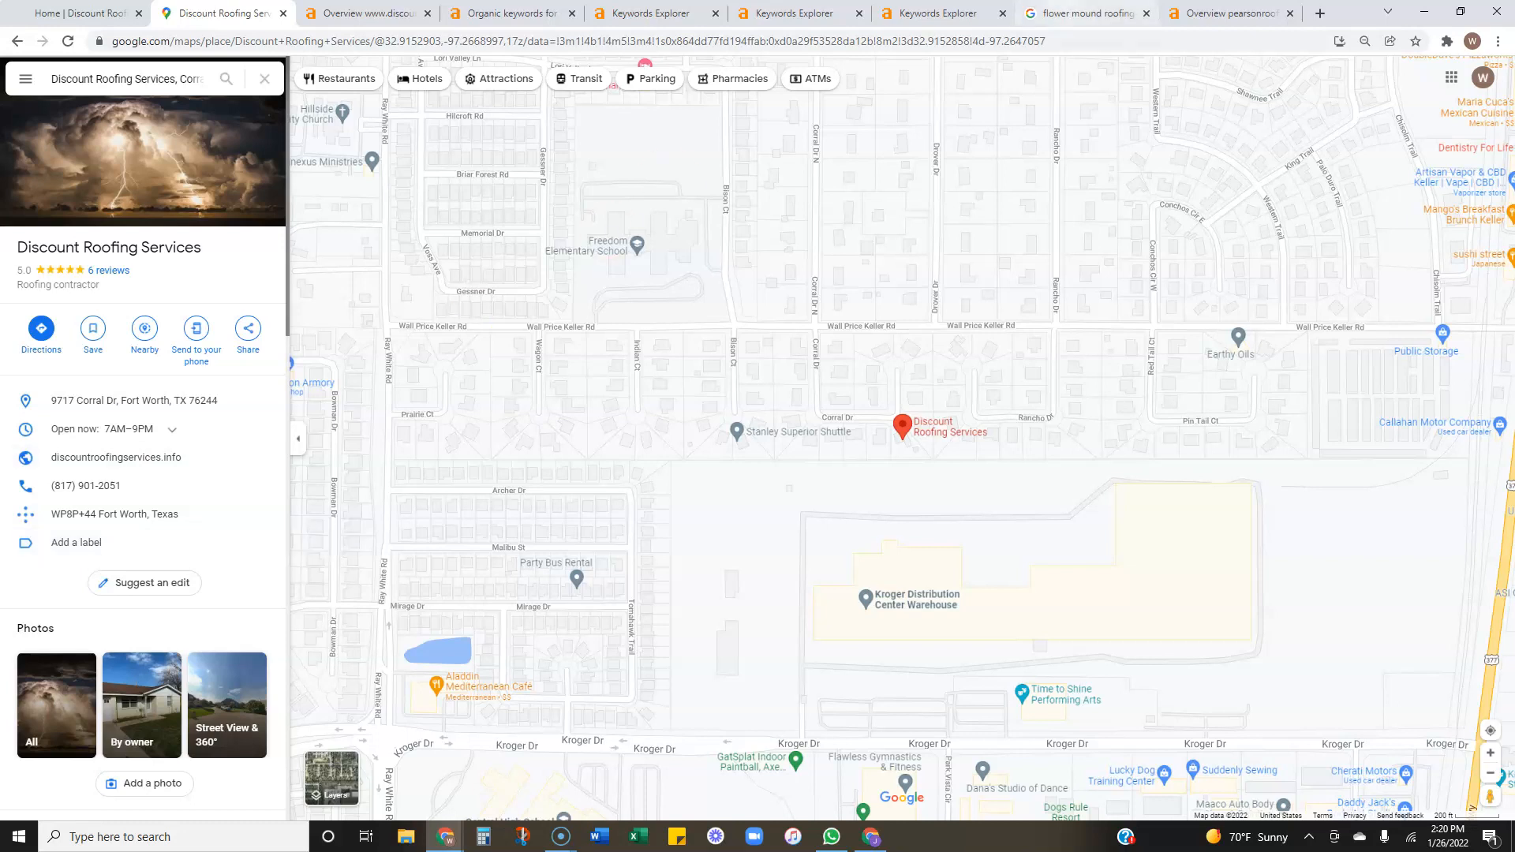
pyautogui.click(1085, 12)
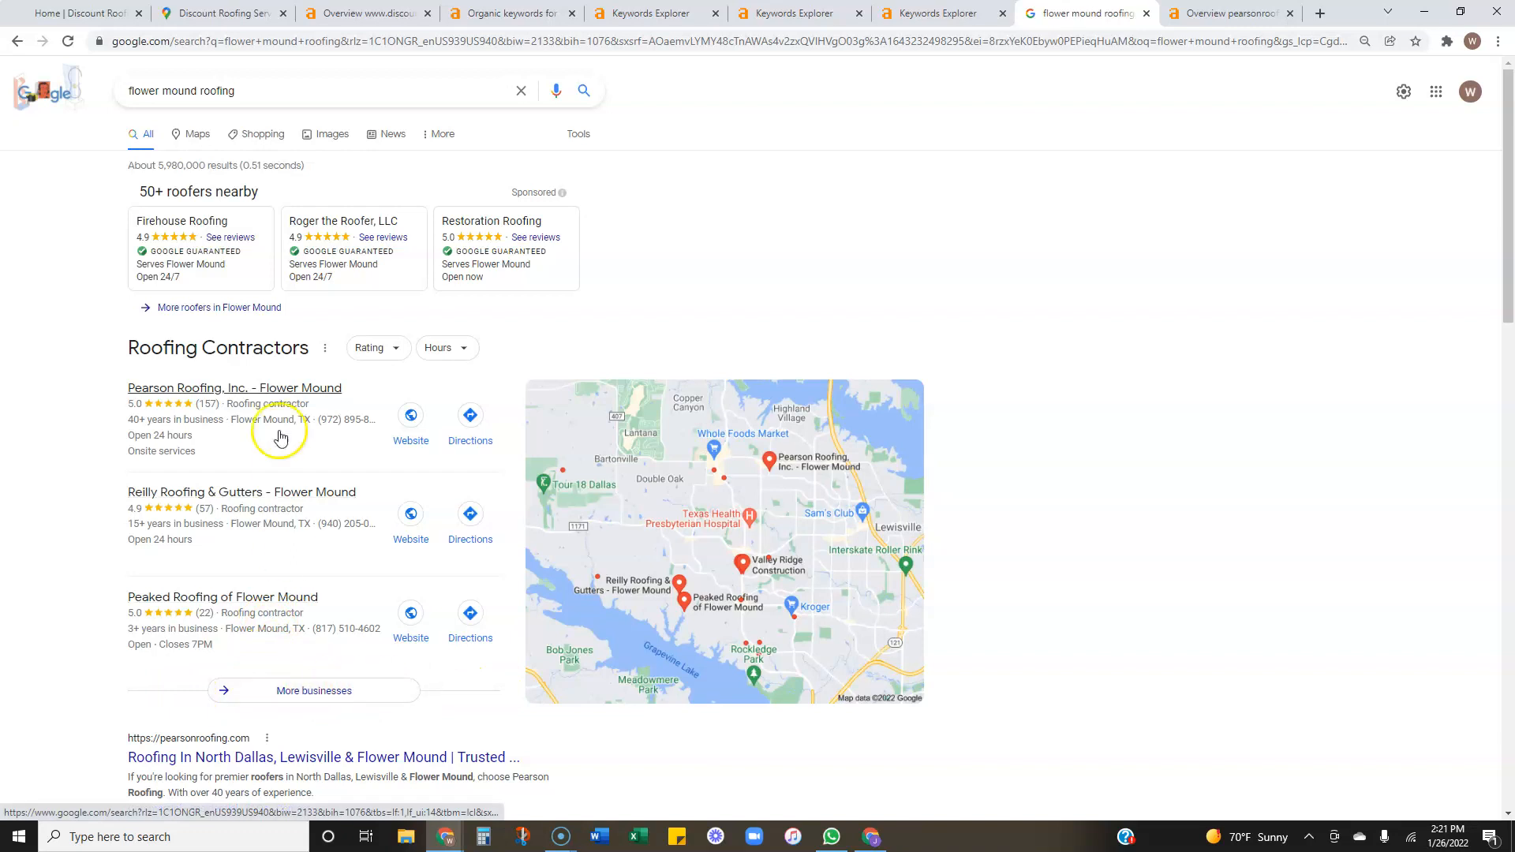
pyautogui.scroll(-3, 306, 678)
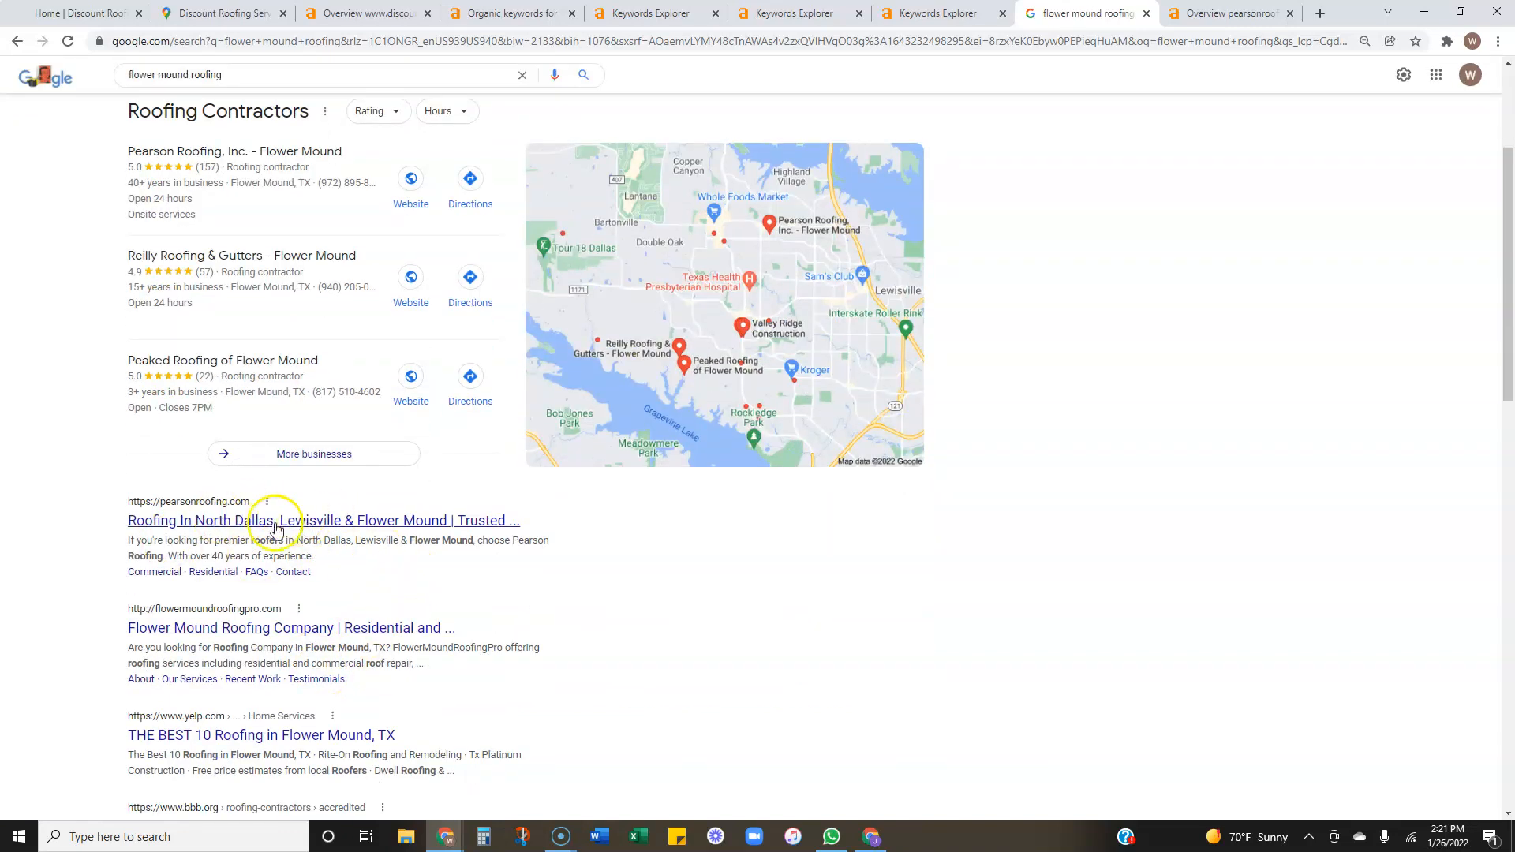
pyautogui.scroll(3, 272, 552)
pyautogui.scroll(-1, 271, 563)
pyautogui.scroll(1, 271, 563)
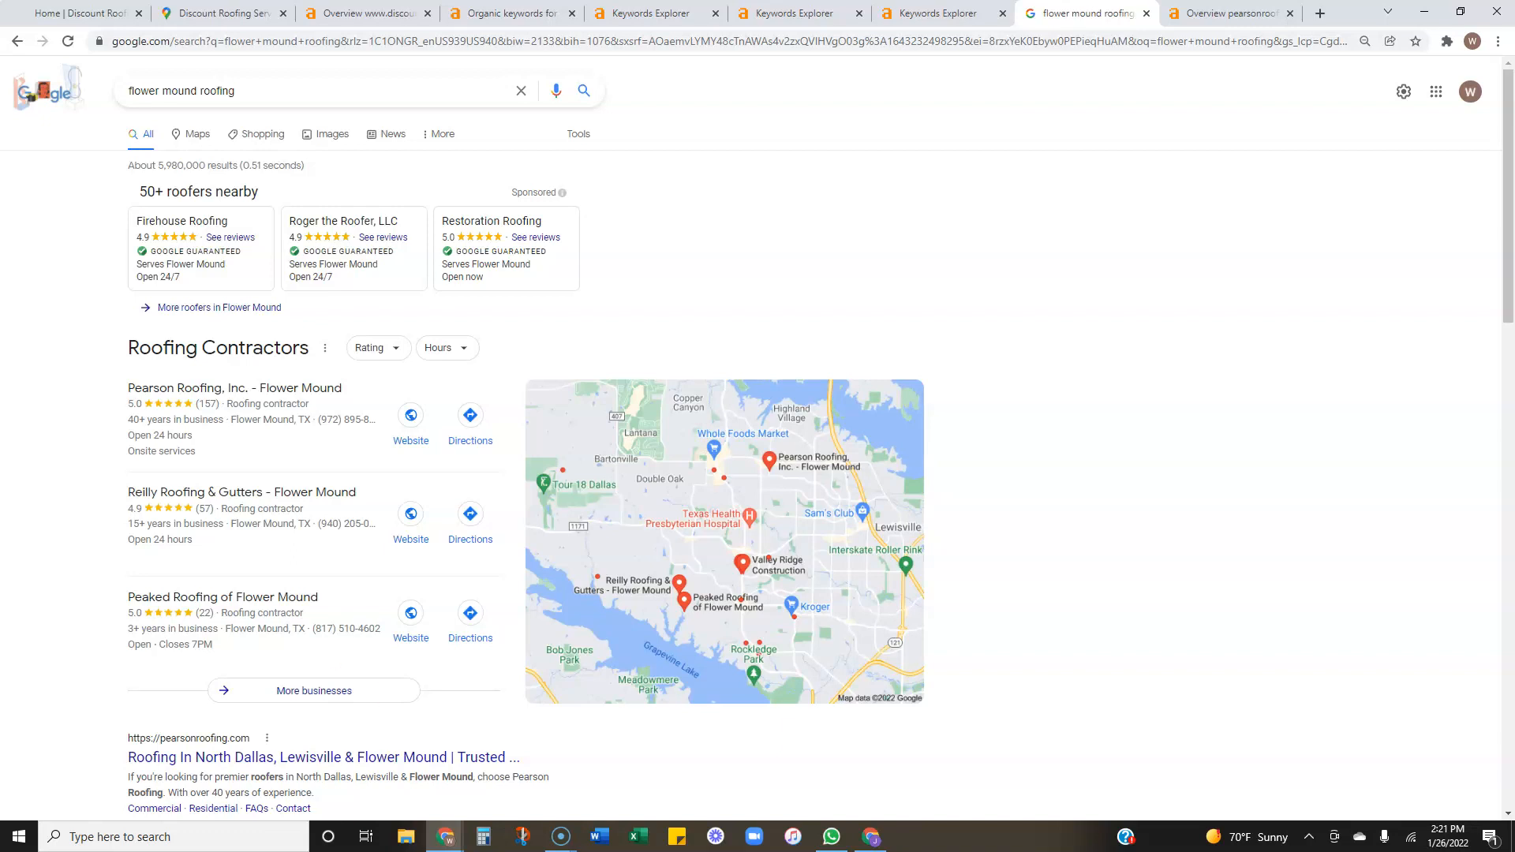
pyautogui.click(217, 14)
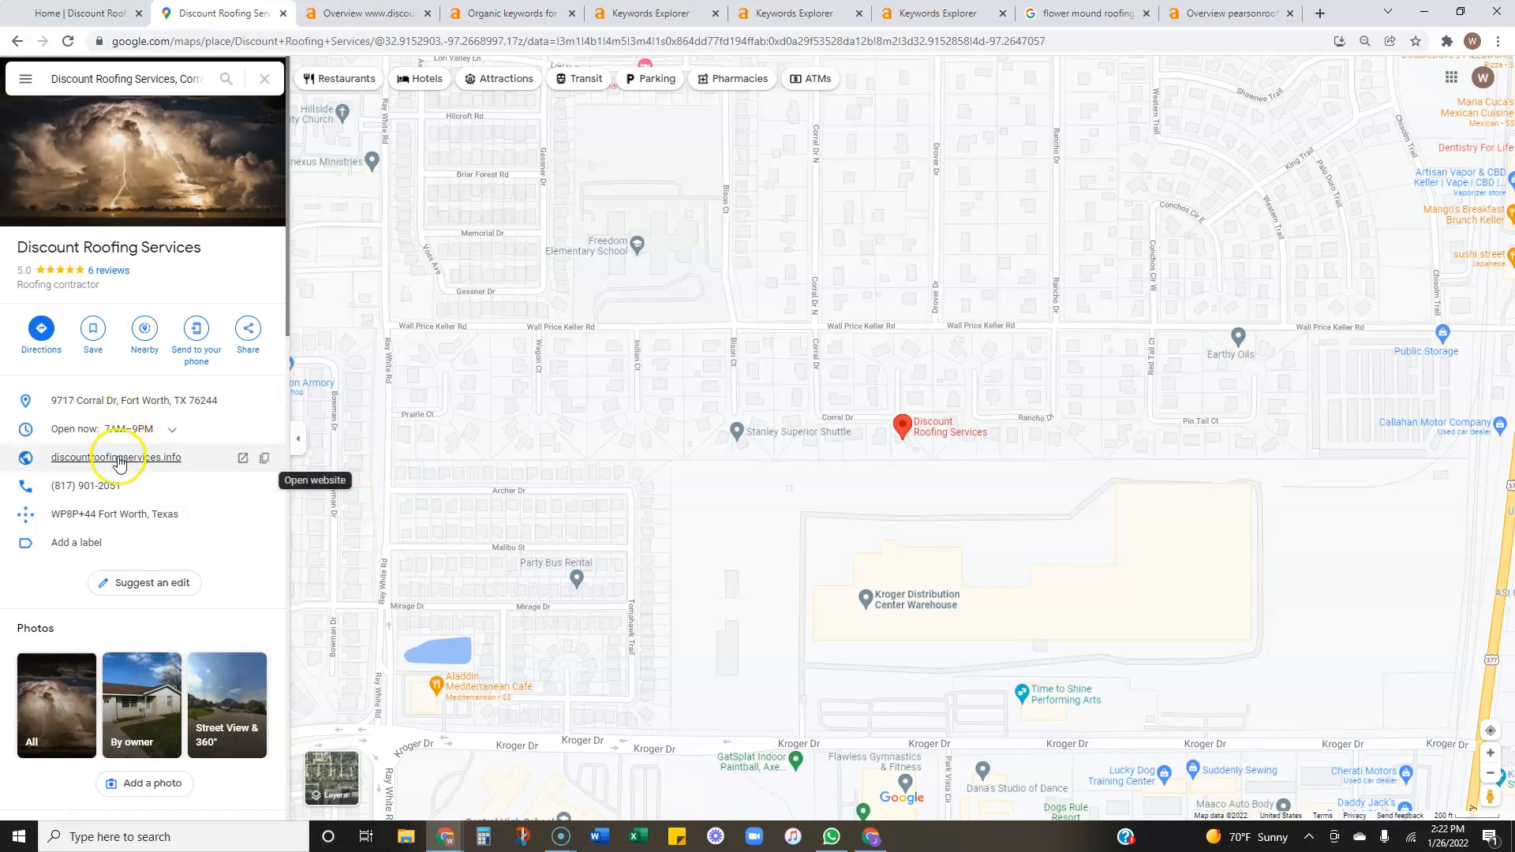
pyautogui.click(158, 709)
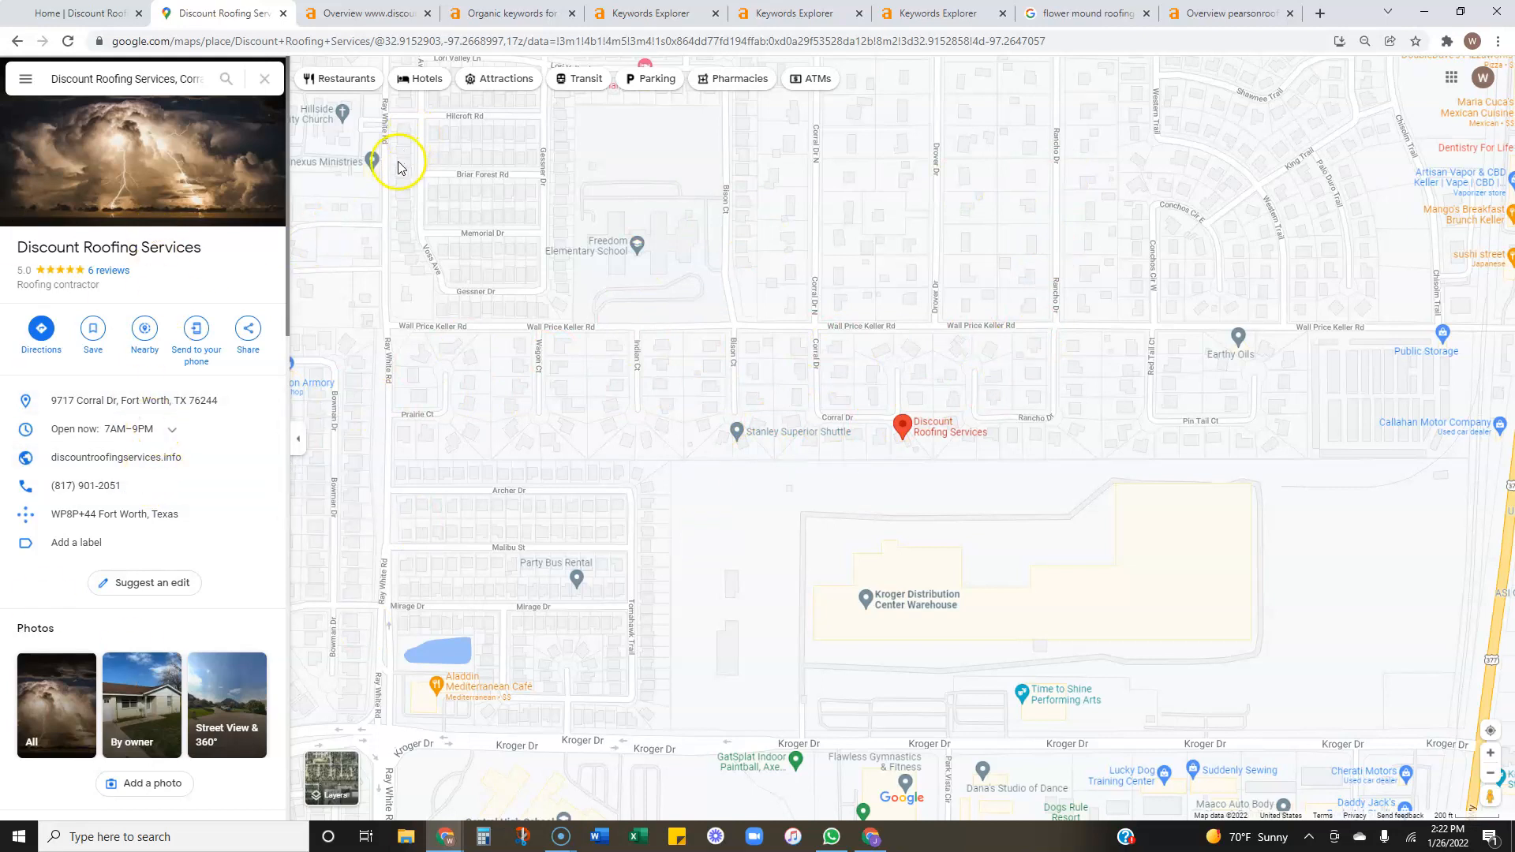
# Step: Compare the Ahrefs overview metrics of discountroofingservices.info with those of the competitor pearsonroofing.com
pyautogui.click(360, 16)
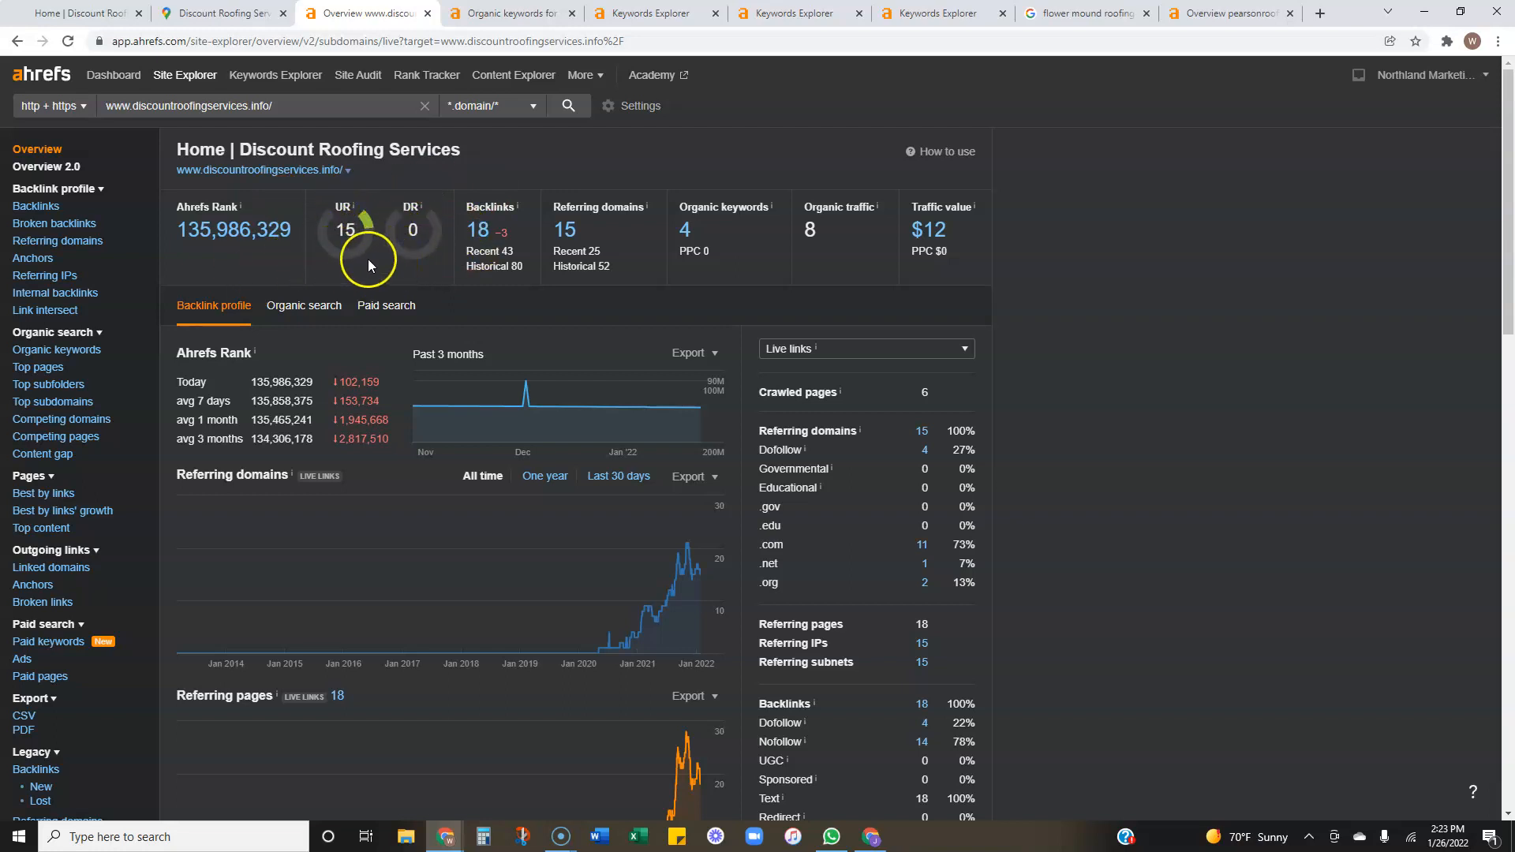
pyautogui.click(1231, 13)
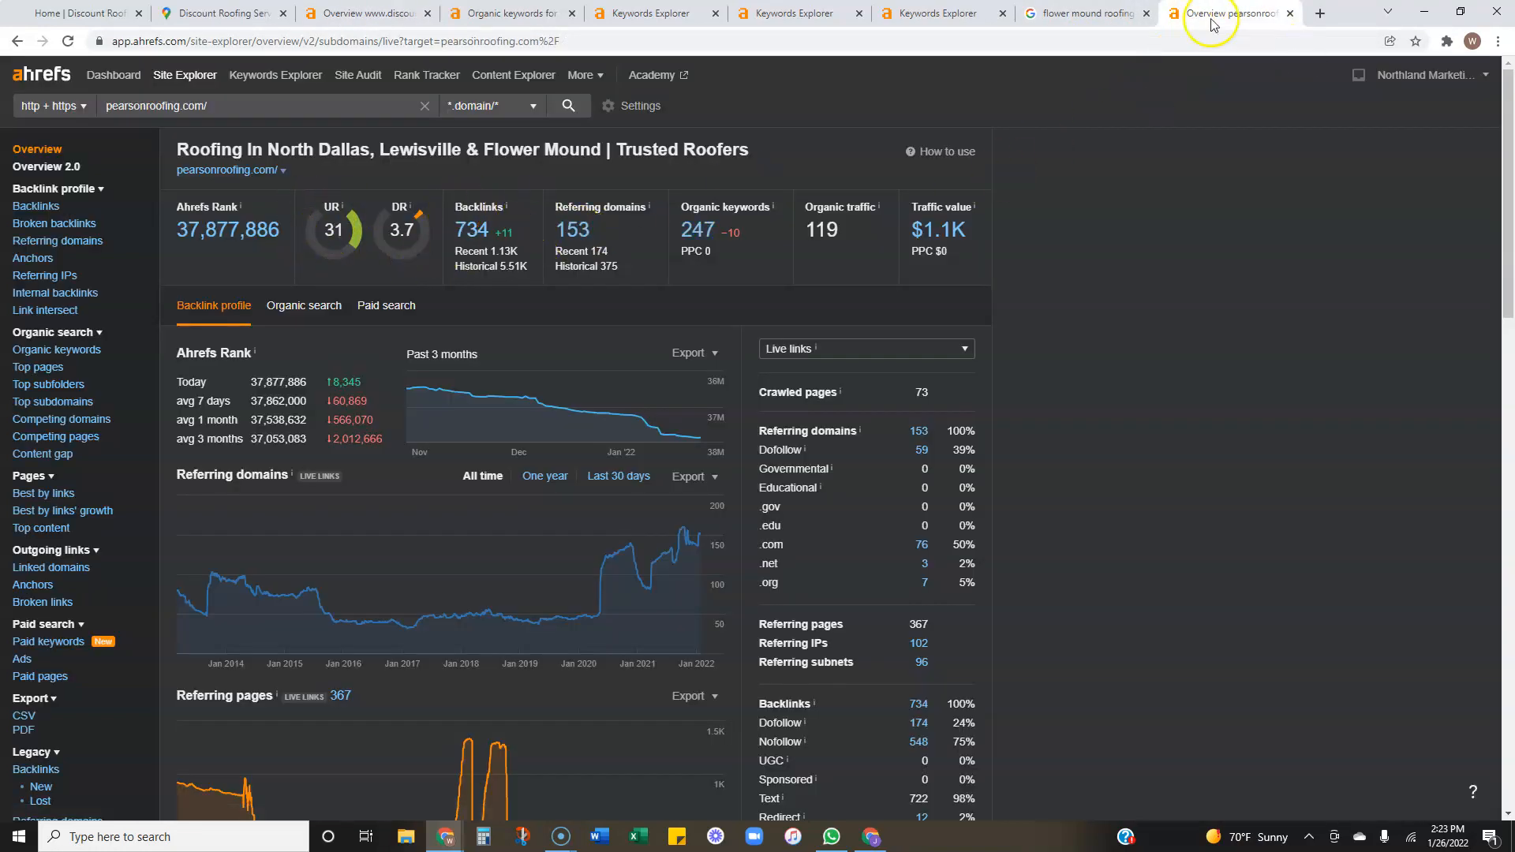
pyautogui.click(1089, 13)
pyautogui.click(1221, 13)
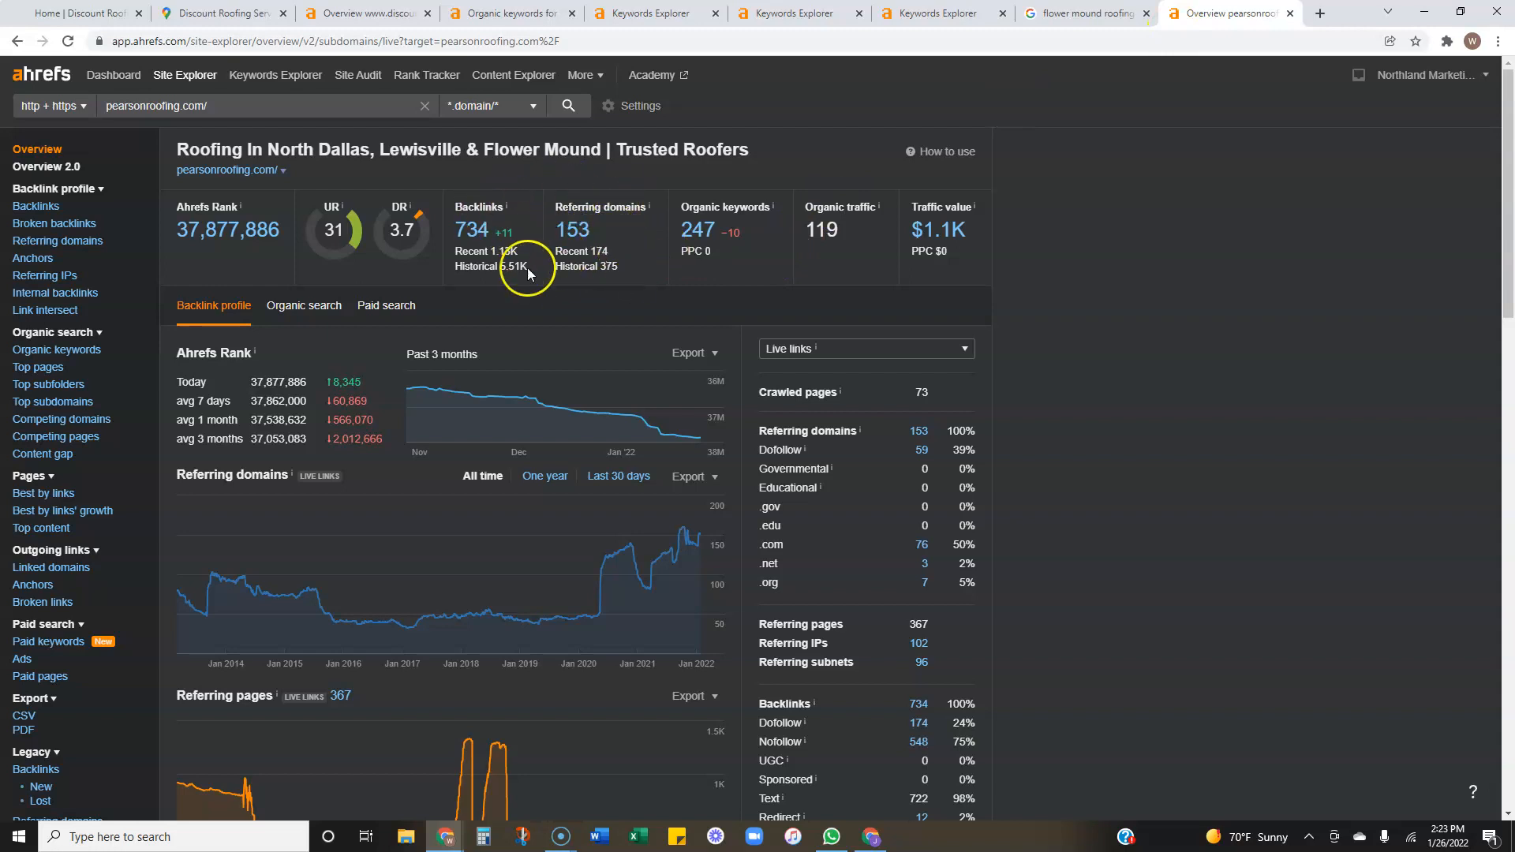
pyautogui.click(376, 14)
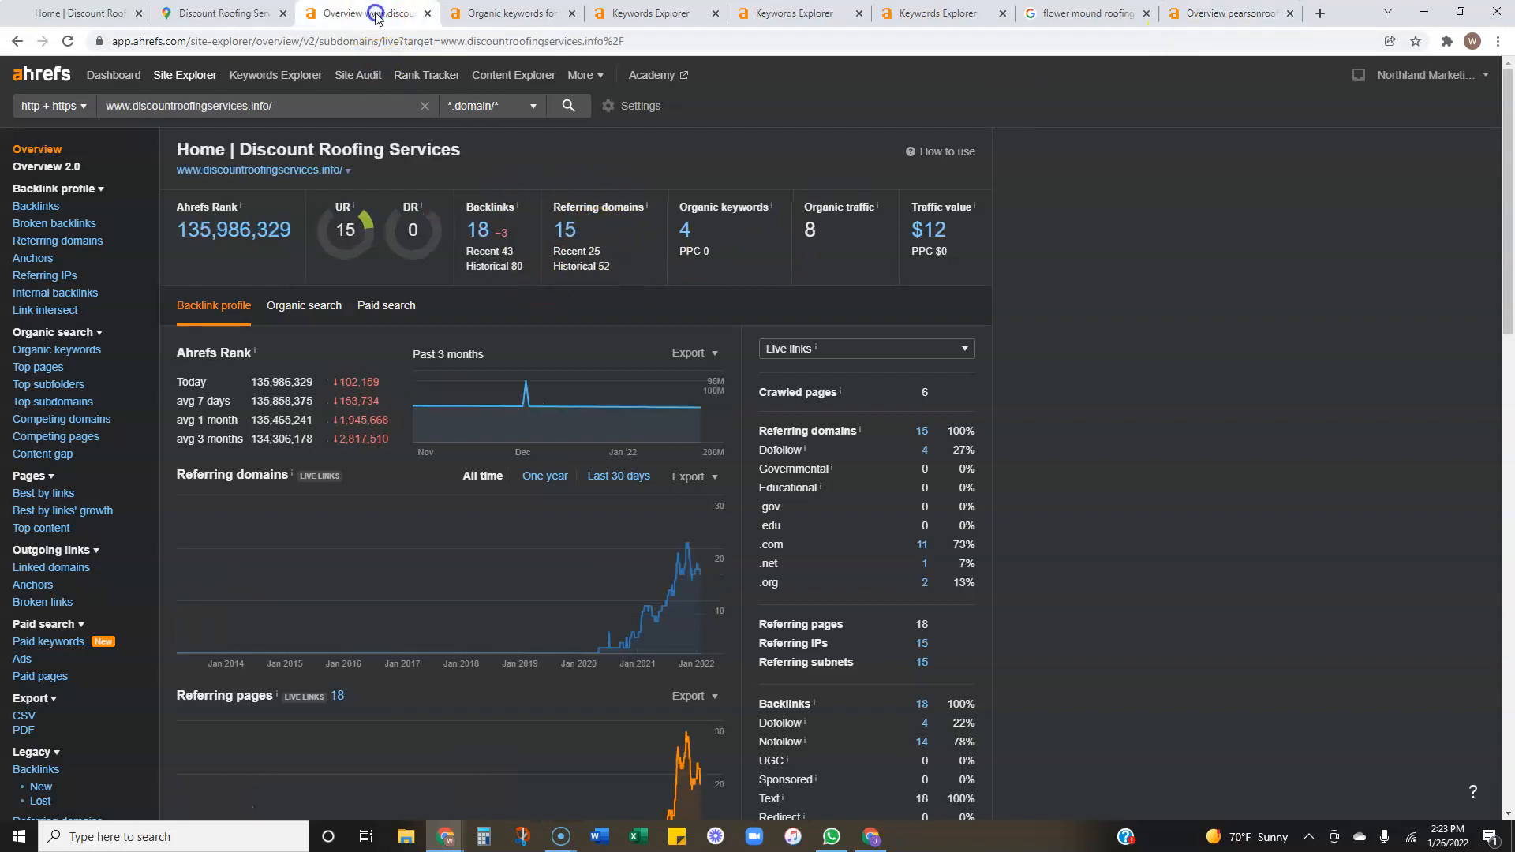
pyautogui.hotkey('ctrl', '9')
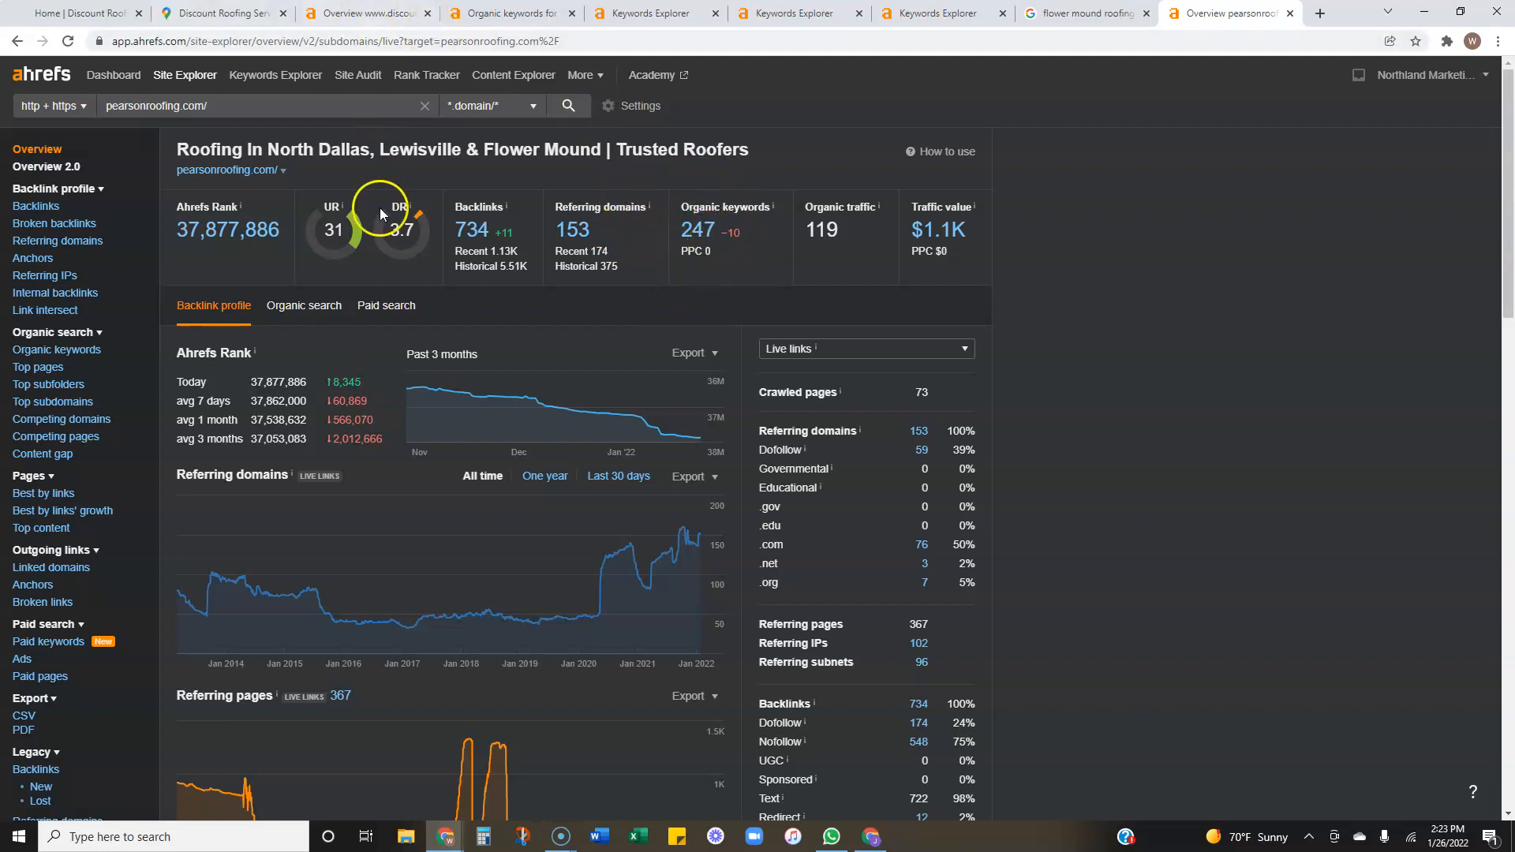
# Step: Highlight the UR score of pearsonroofing.com, clear the highlight and return to the Discount Roofing Services homepage
pyautogui.moveTo(319, 234); pyautogui.dragTo(333, 234)
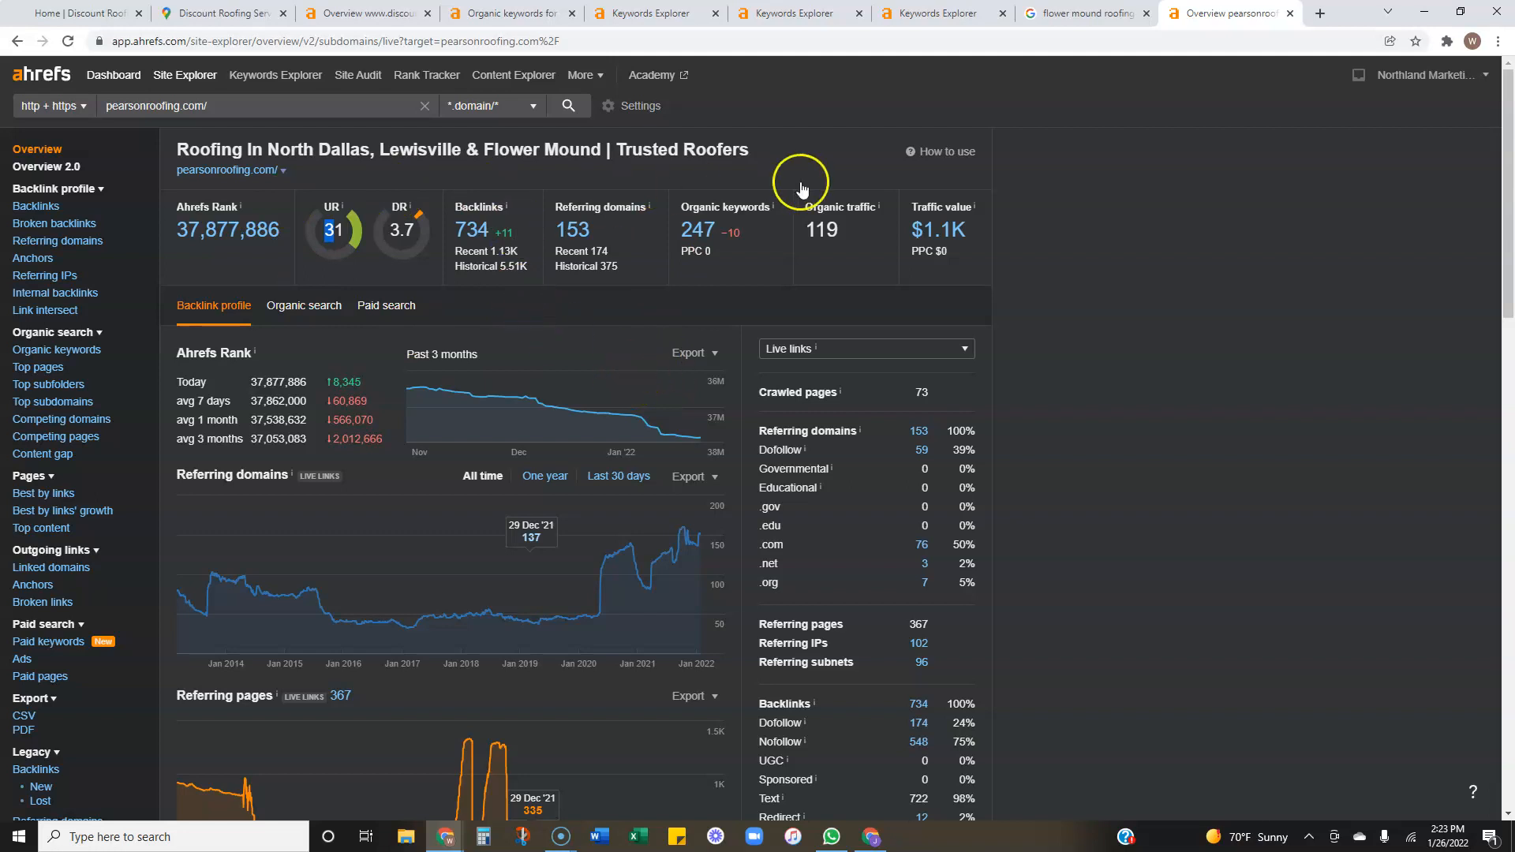
pyautogui.click(1075, 182)
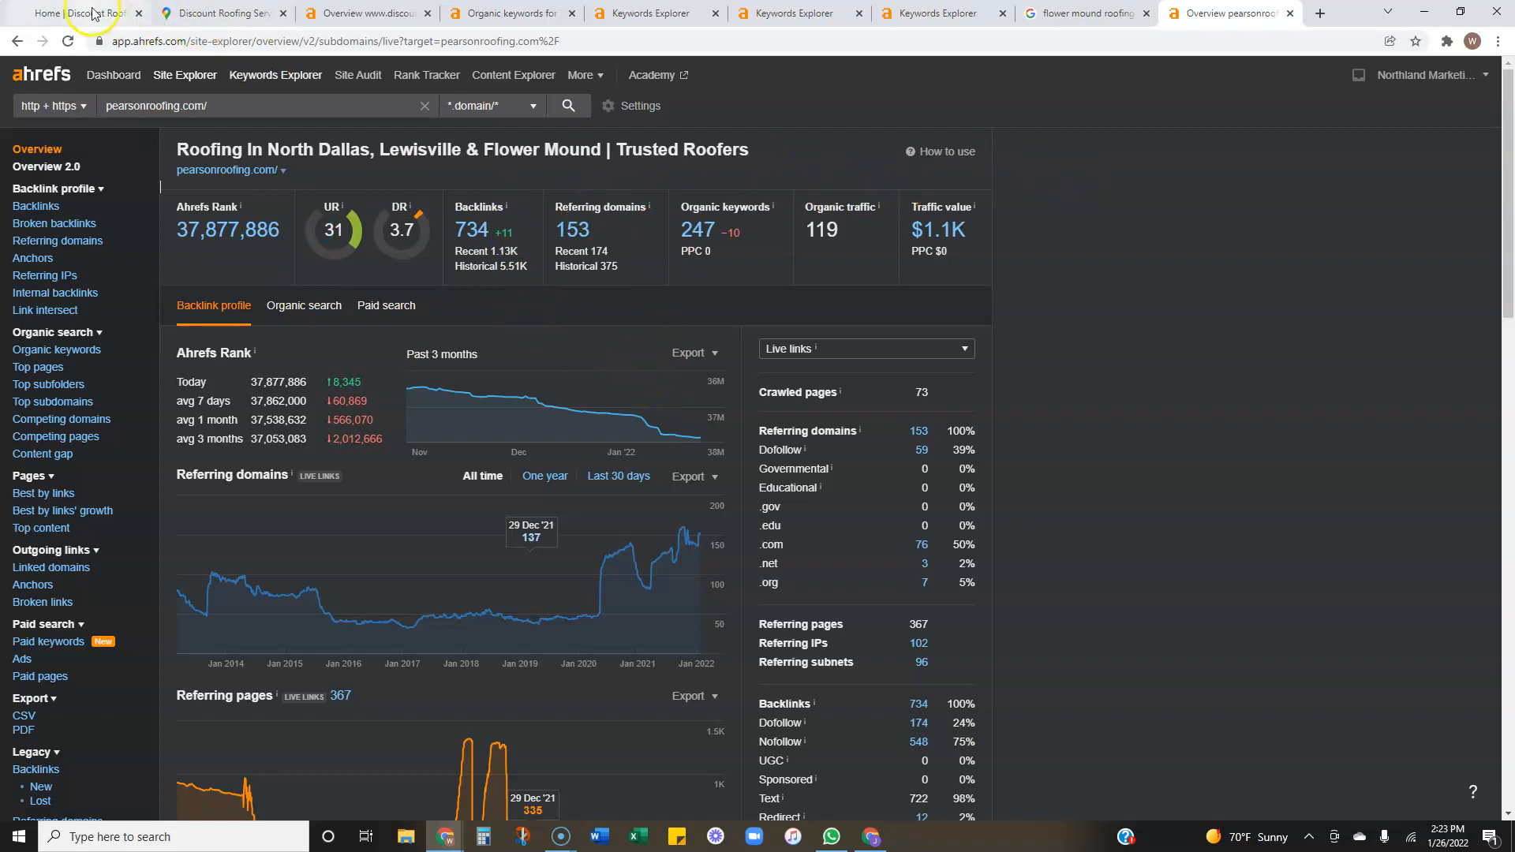
pyautogui.click(87, 12)
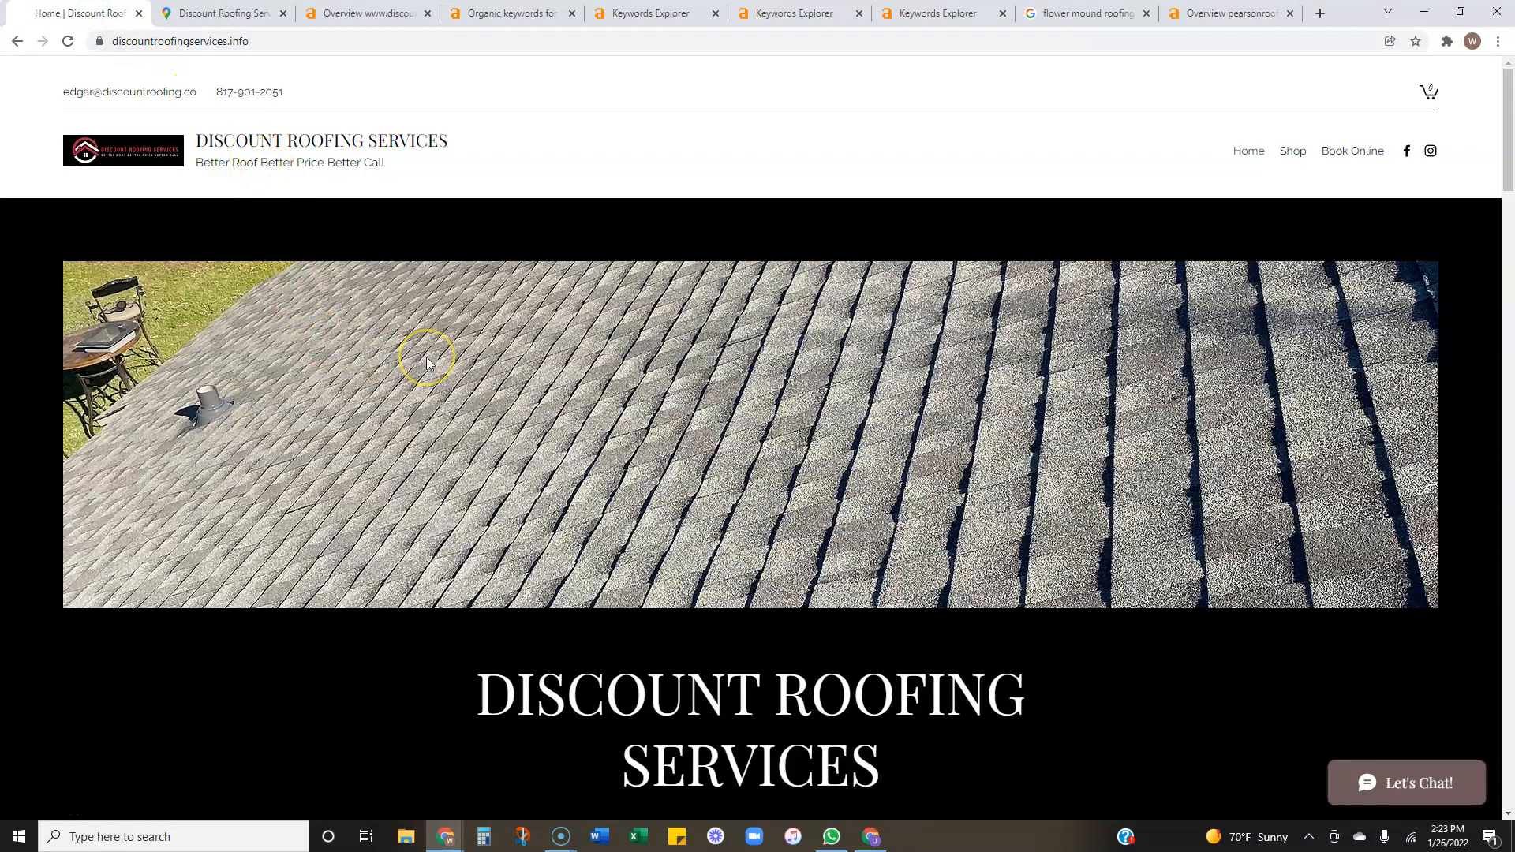